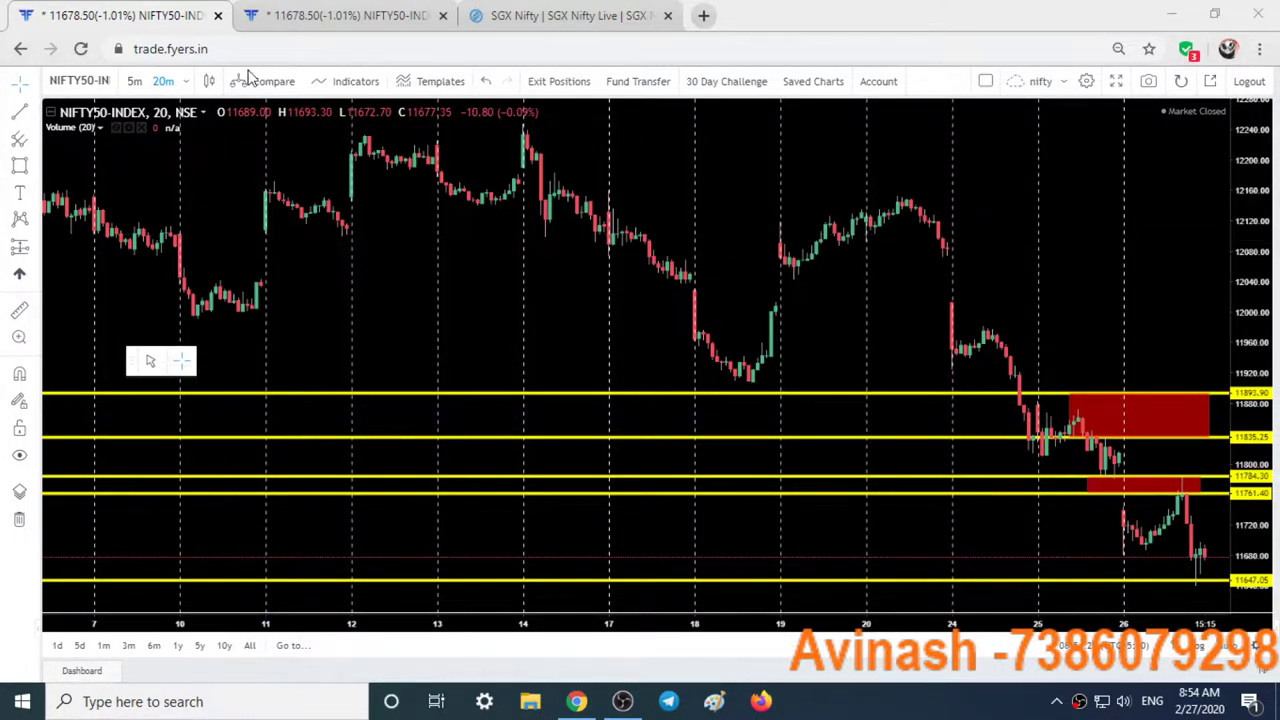
Check Bank Nifty, return to the NIFTY50 20-minute chart, zoom out and hide all drawings.
click(343, 15)
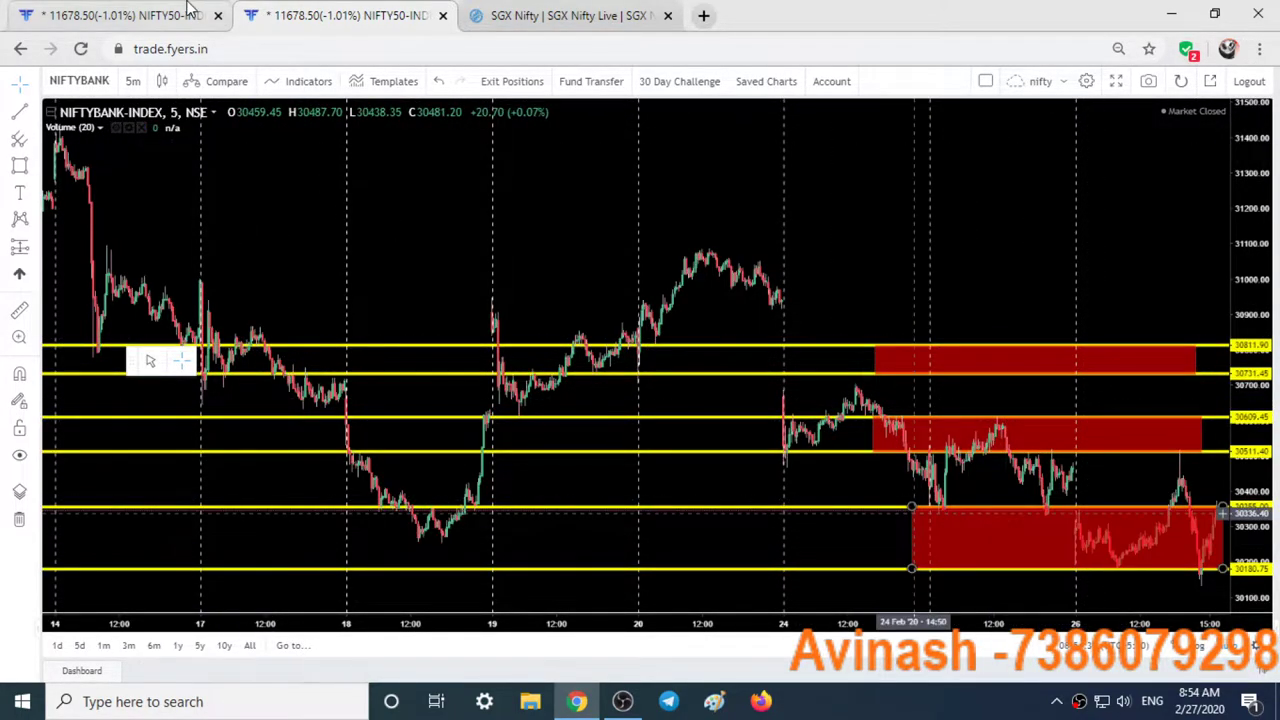
click(190, 10)
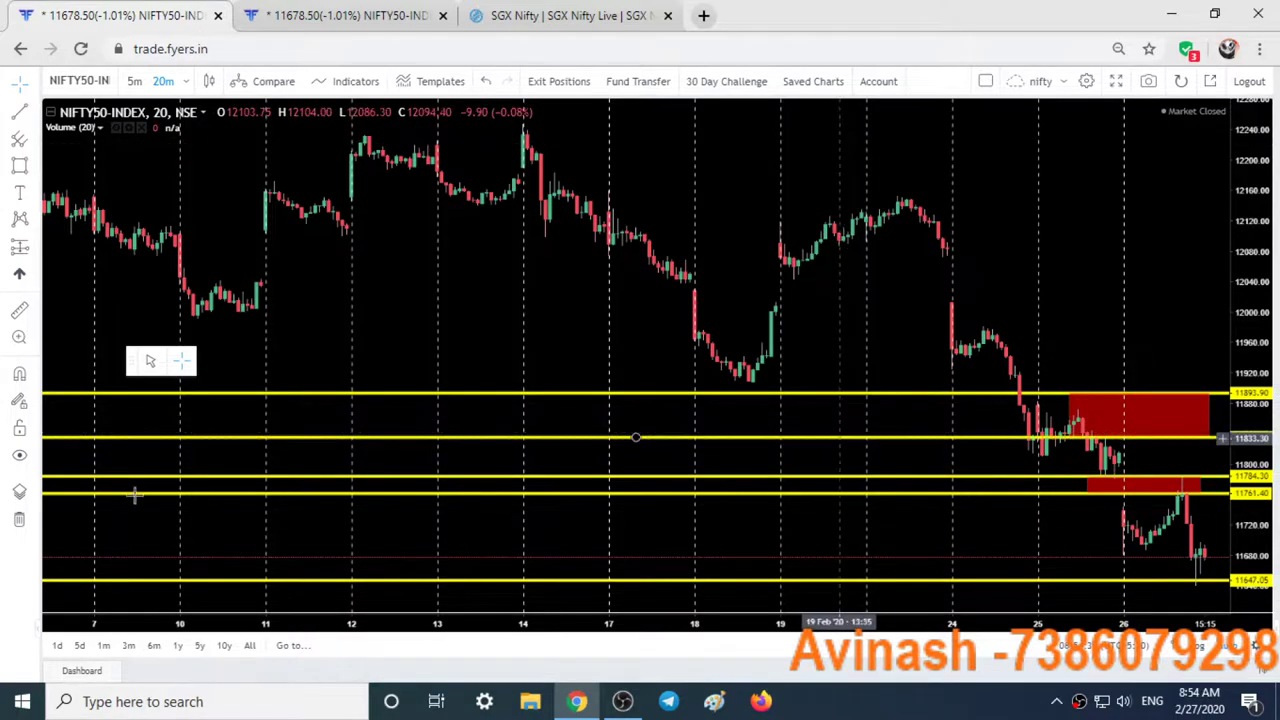
scroll(200, 494, down, 1)
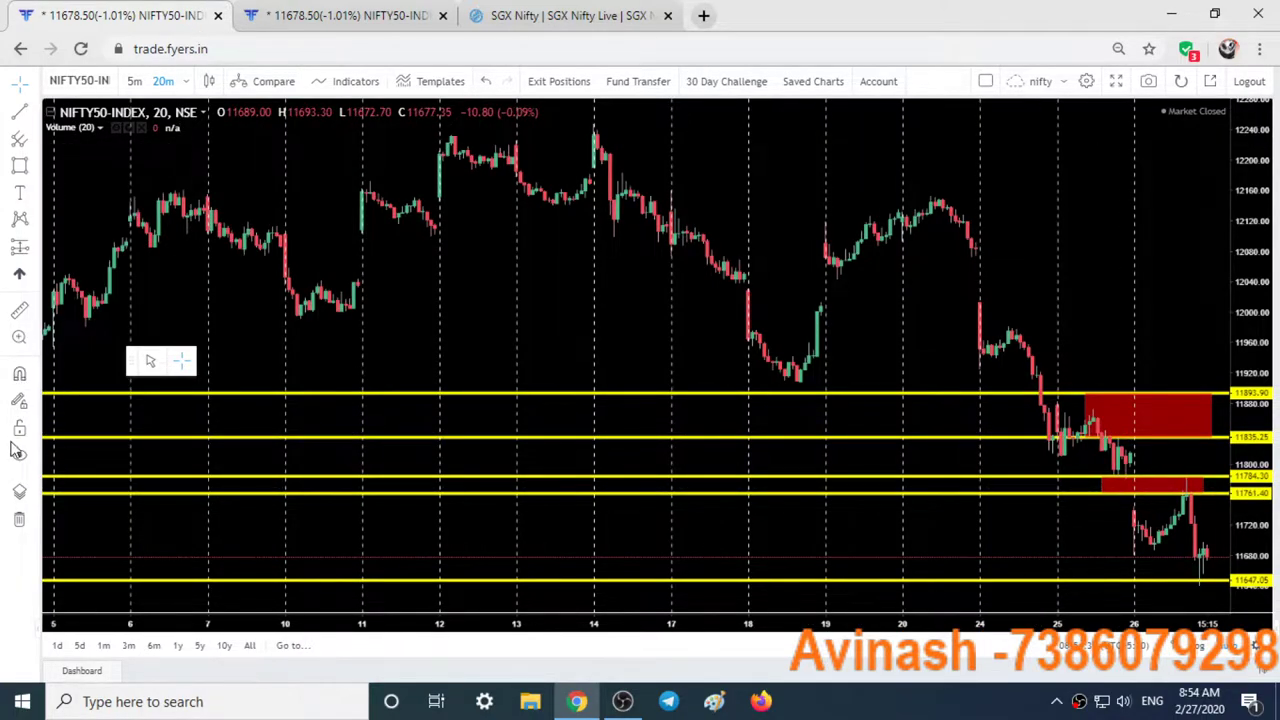
click(19, 460)
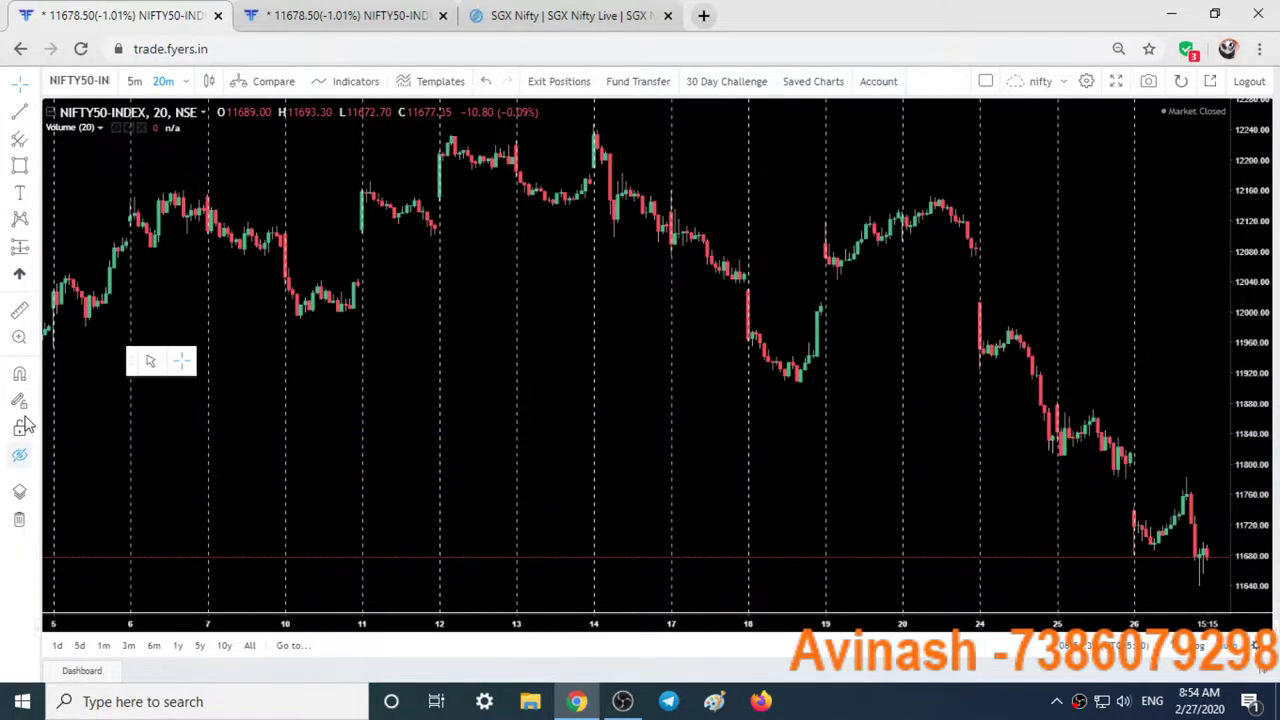
Measure the NIFTY50 drop from the 20 Feb high: -474.75 (-3.91%) over 55 bars.
click(22, 312)
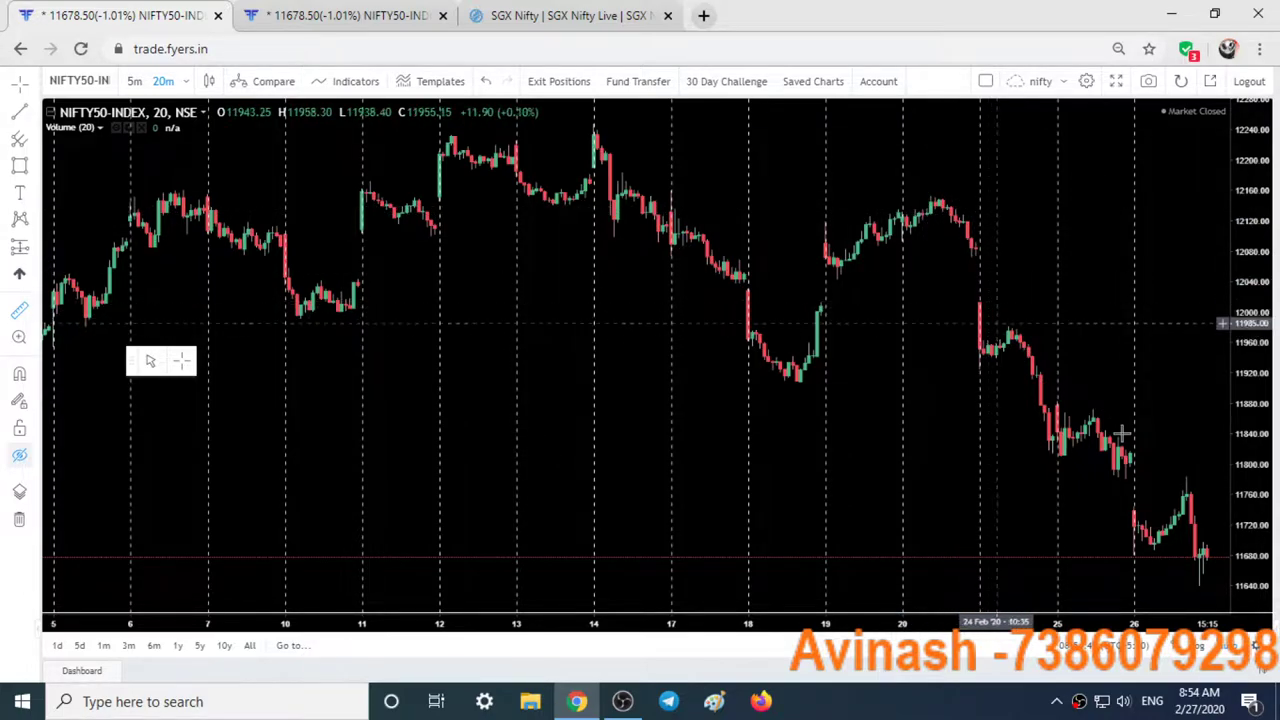
click(928, 194)
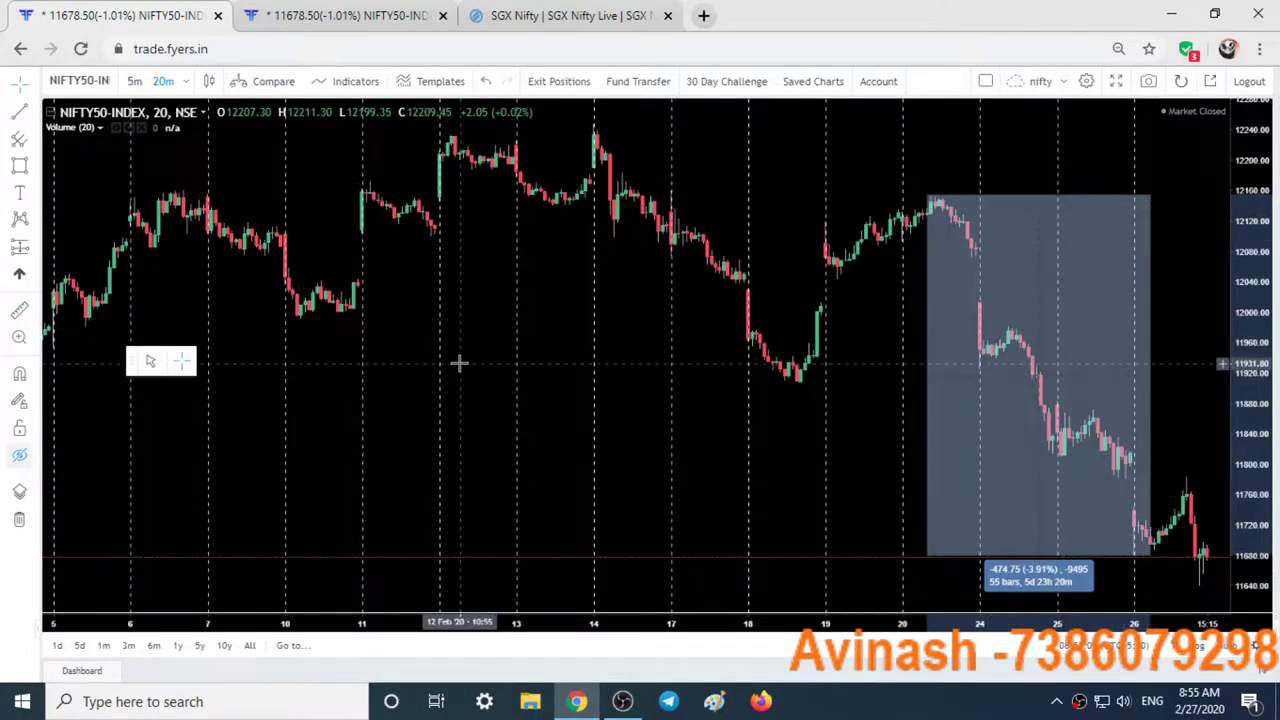
Clear the first measurement, then measure the 26 Feb bounce and clear it.
click(368, 348)
click(19, 310)
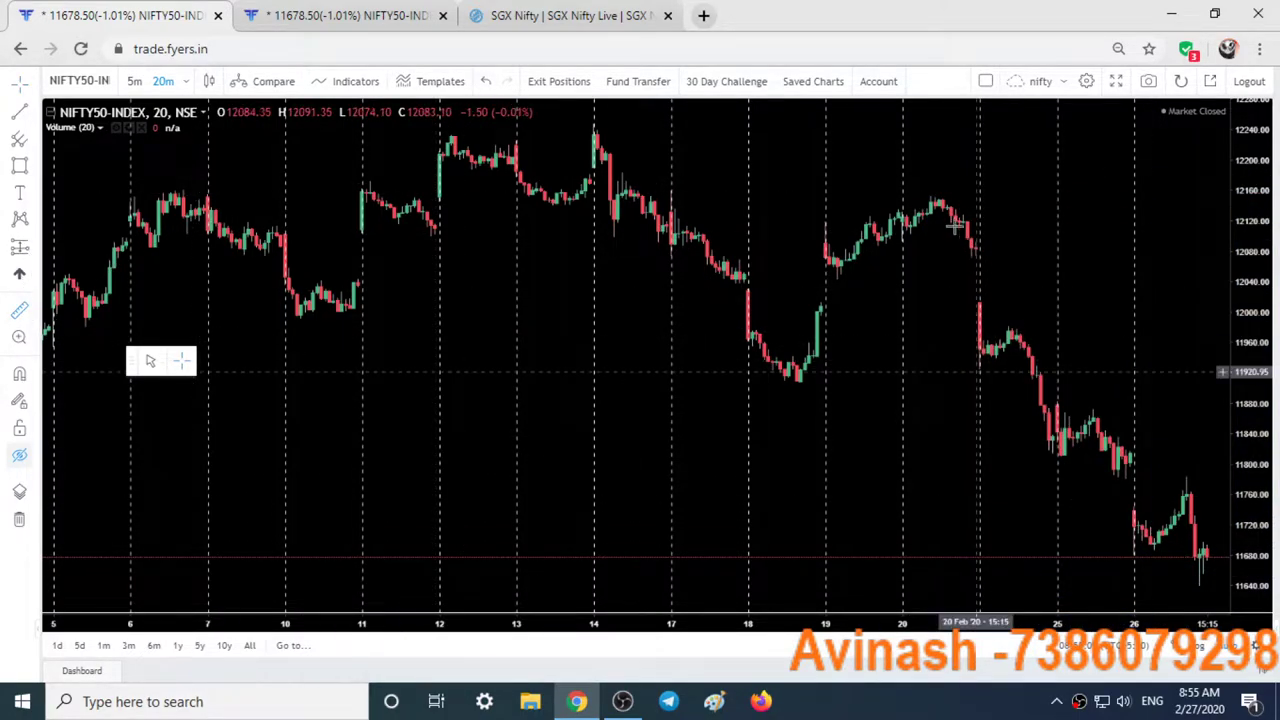
click(1136, 556)
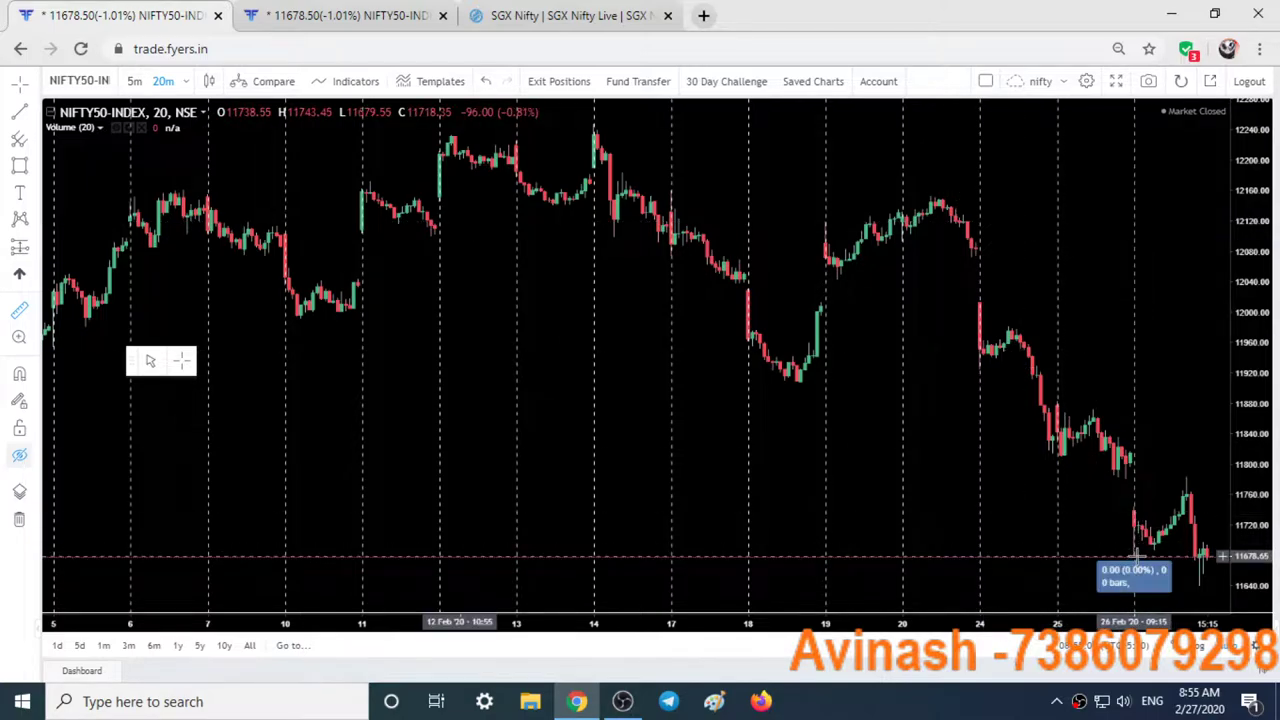
click(1190, 481)
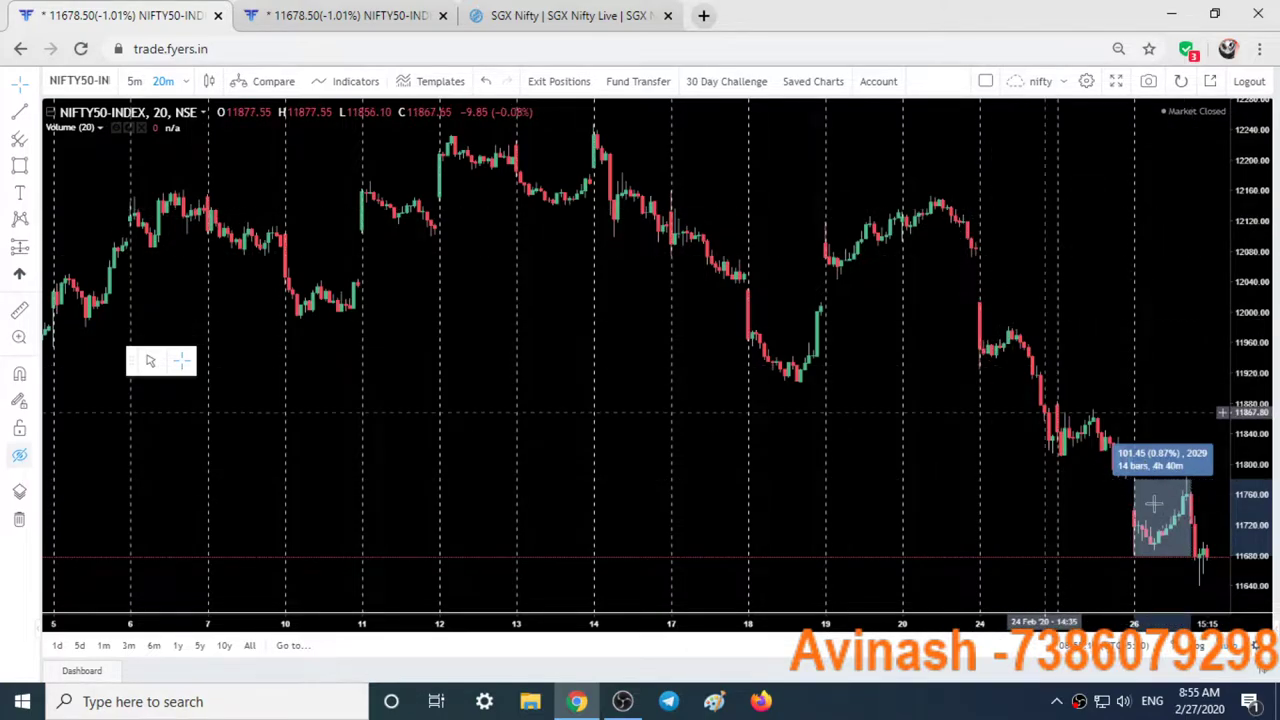
click(1166, 520)
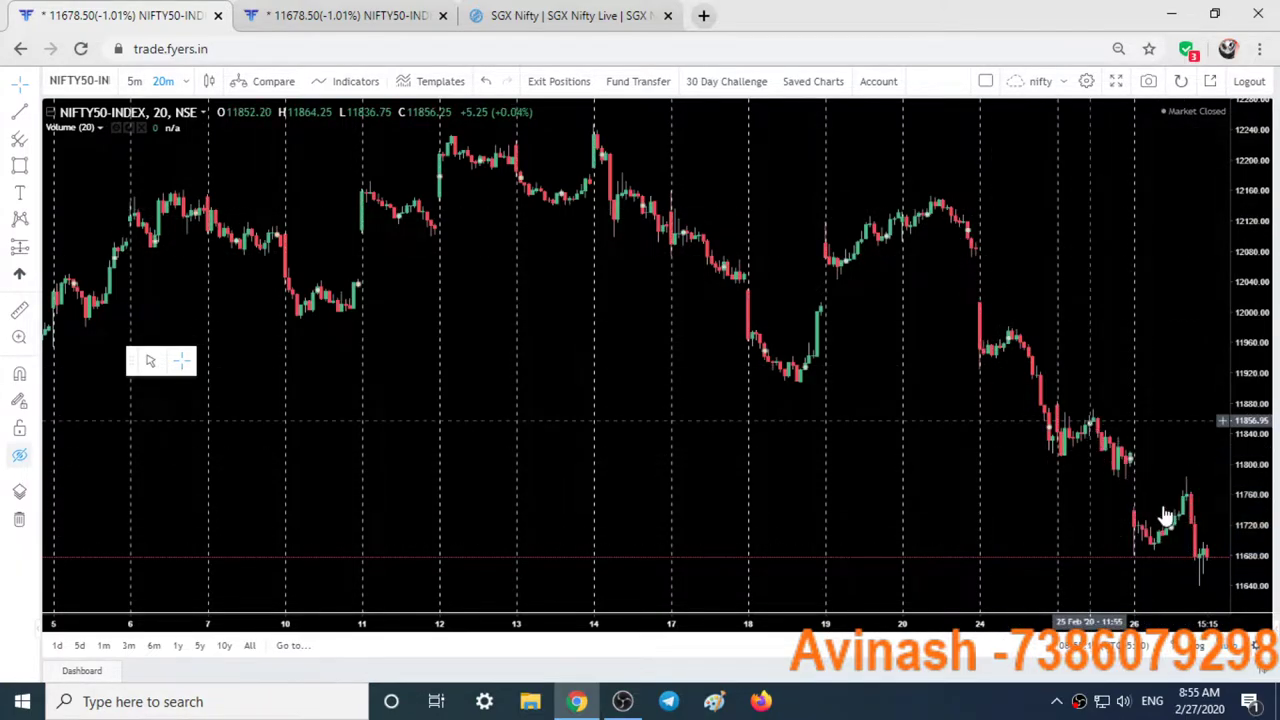
Measure the final 26 Feb fall and clear the measurement box.
scroll(1180, 520, up, 3)
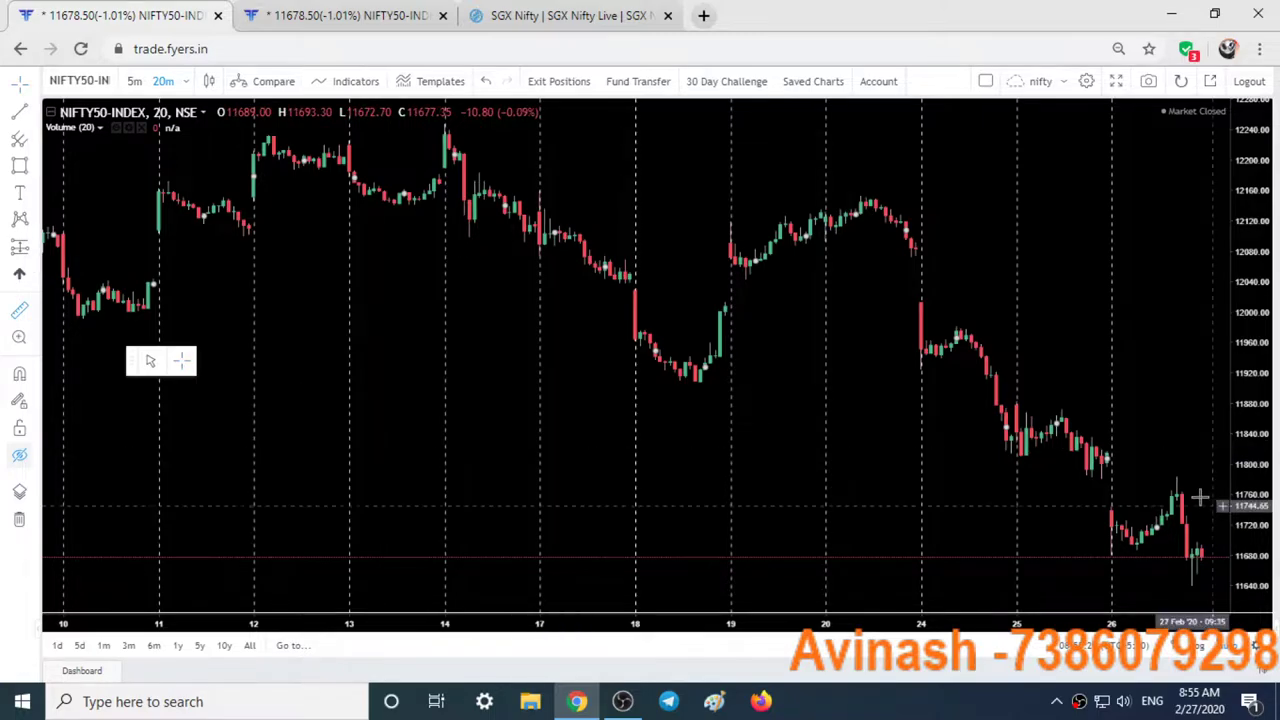
click(1178, 481)
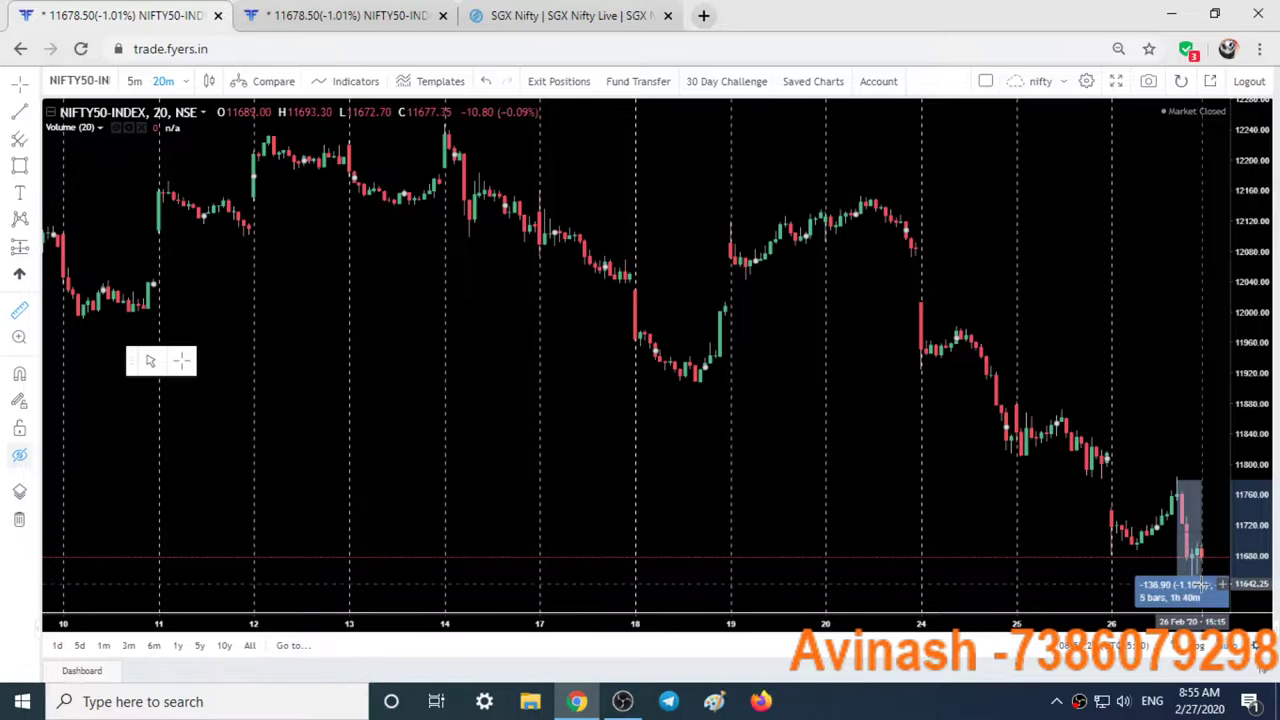
click(1200, 583)
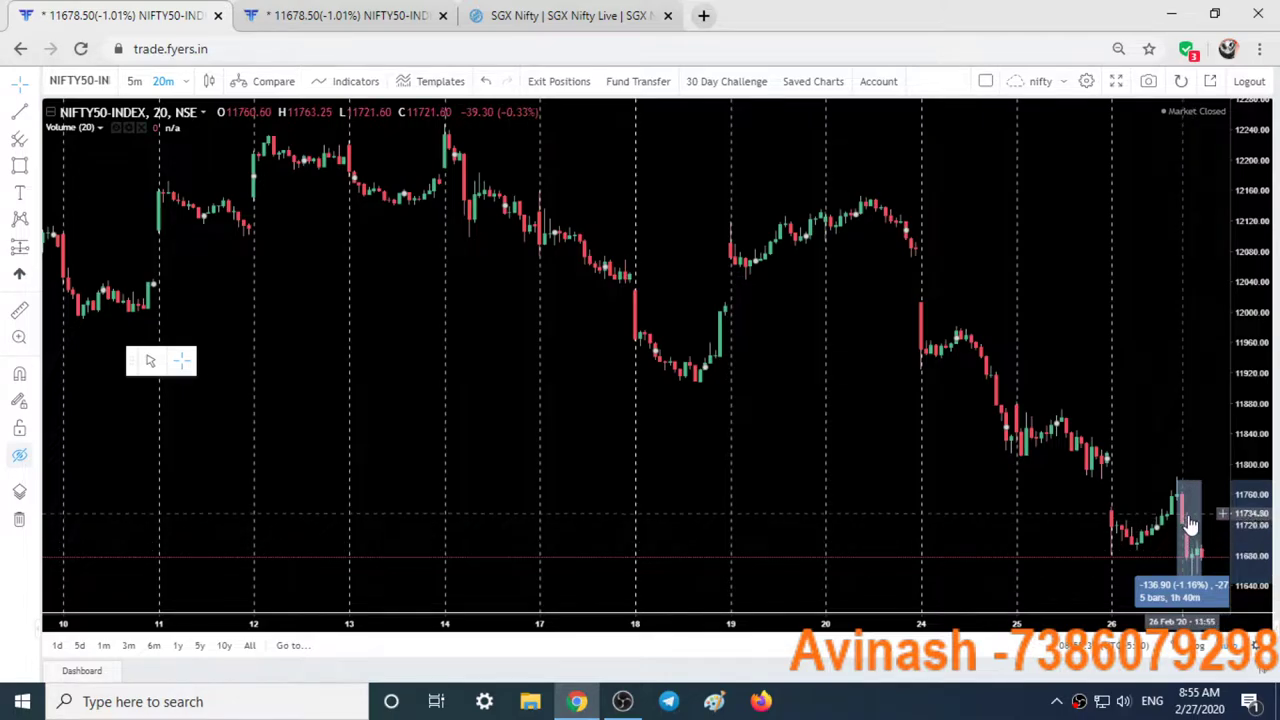
click(918, 388)
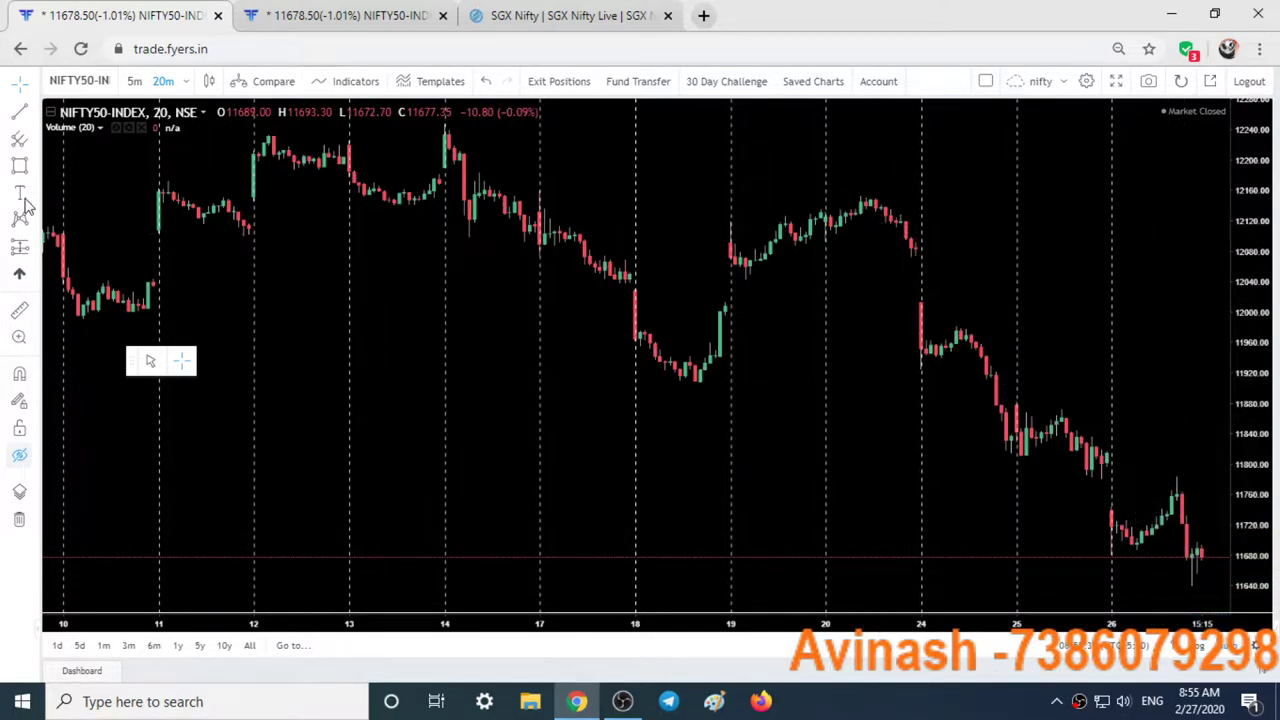
Measure the fall from the 20 Feb high, -503.30 (-4.14%) over 69 bars, then clear it.
click(21, 311)
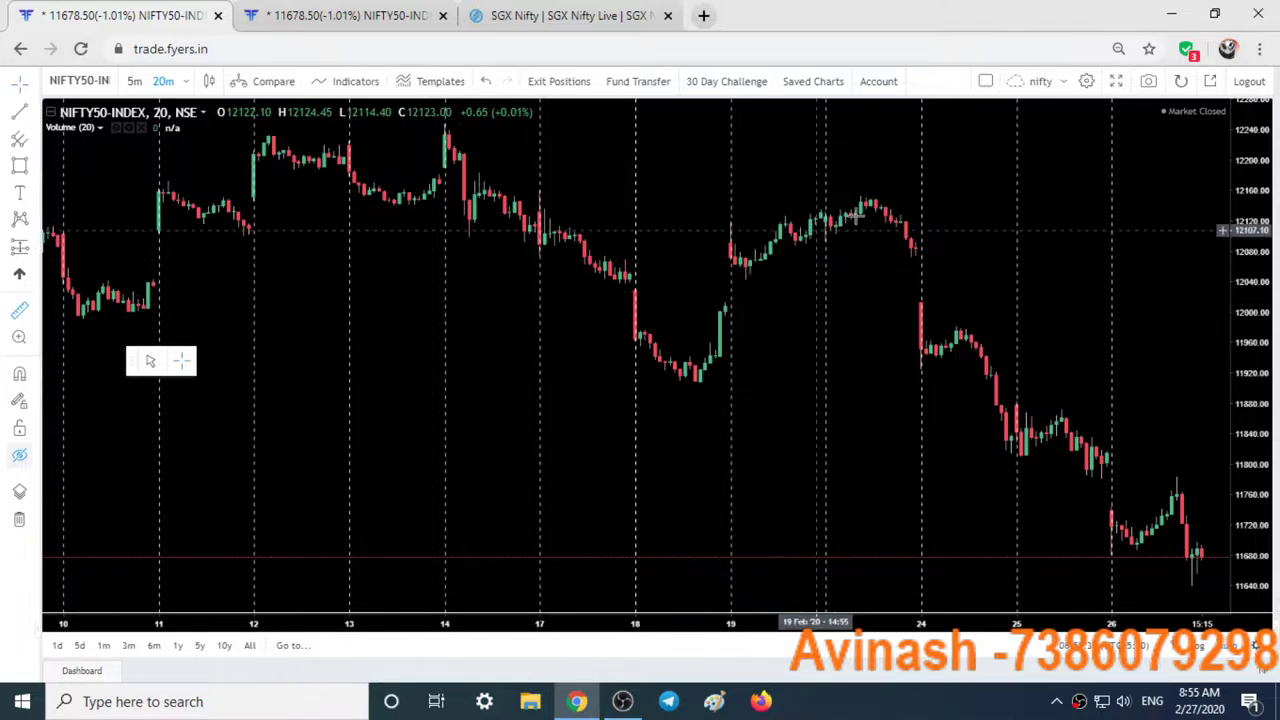
click(862, 200)
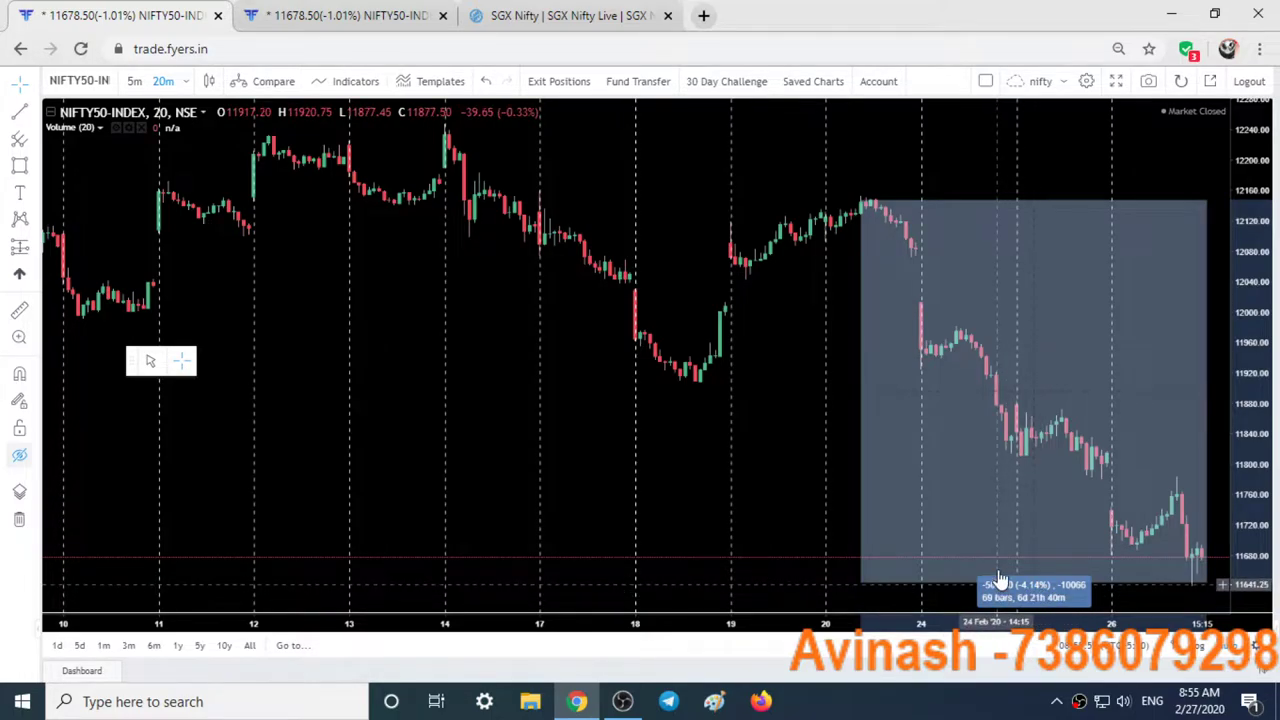
scroll(1014, 457, down, 3)
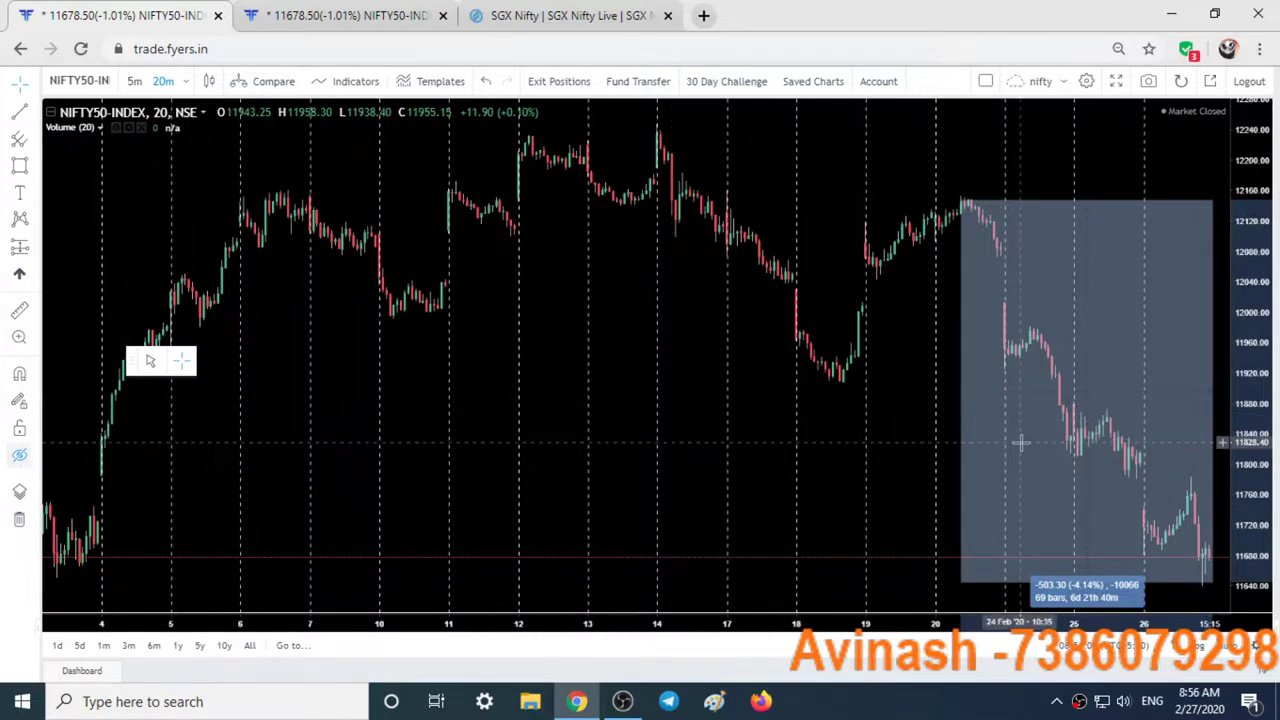
click(280, 320)
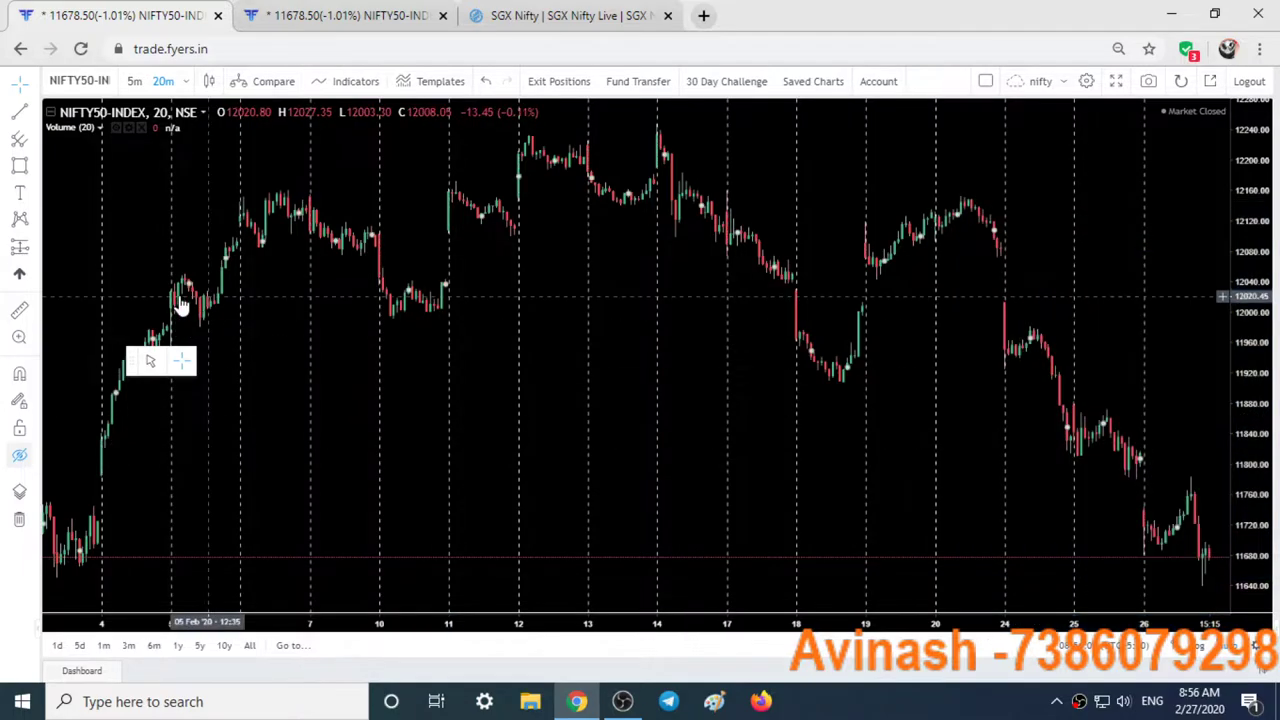
Browse the text and brush tool lists, toggle drawing visibility, and shift the chart to later dates.
click(36, 198)
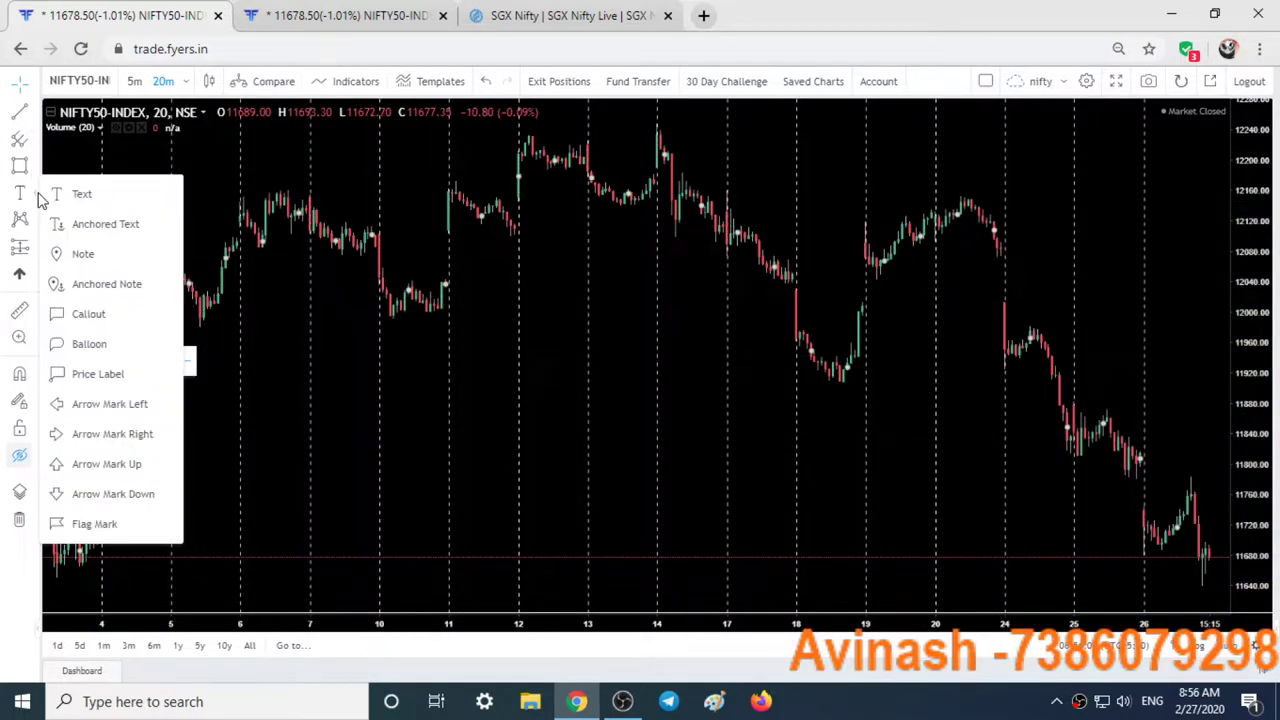
click(34, 167)
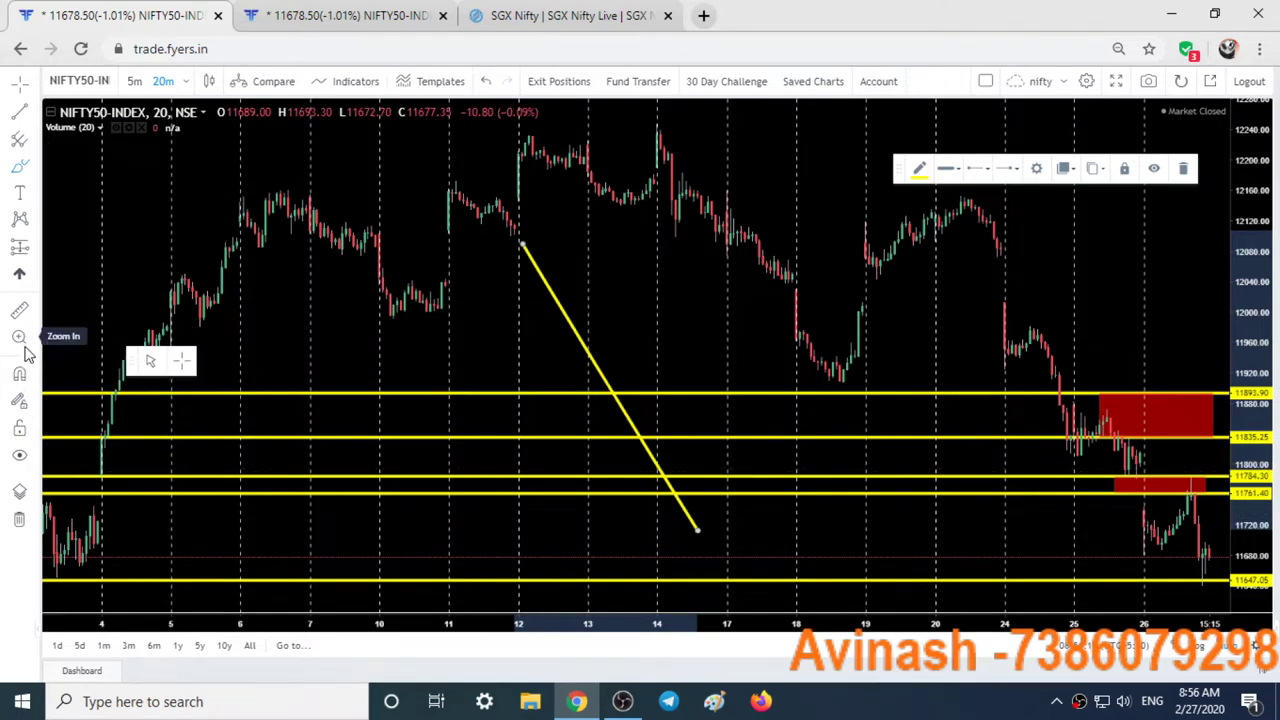
click(19, 455)
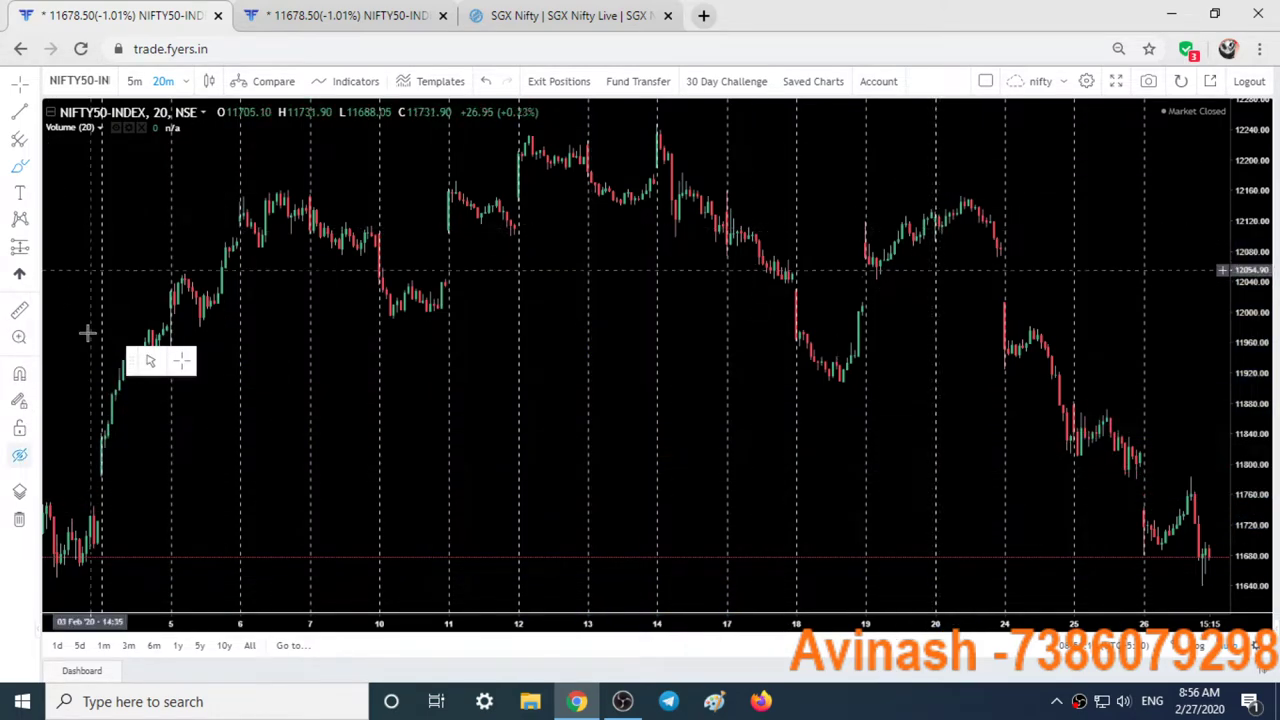
drag(660, 277, 134, 277)
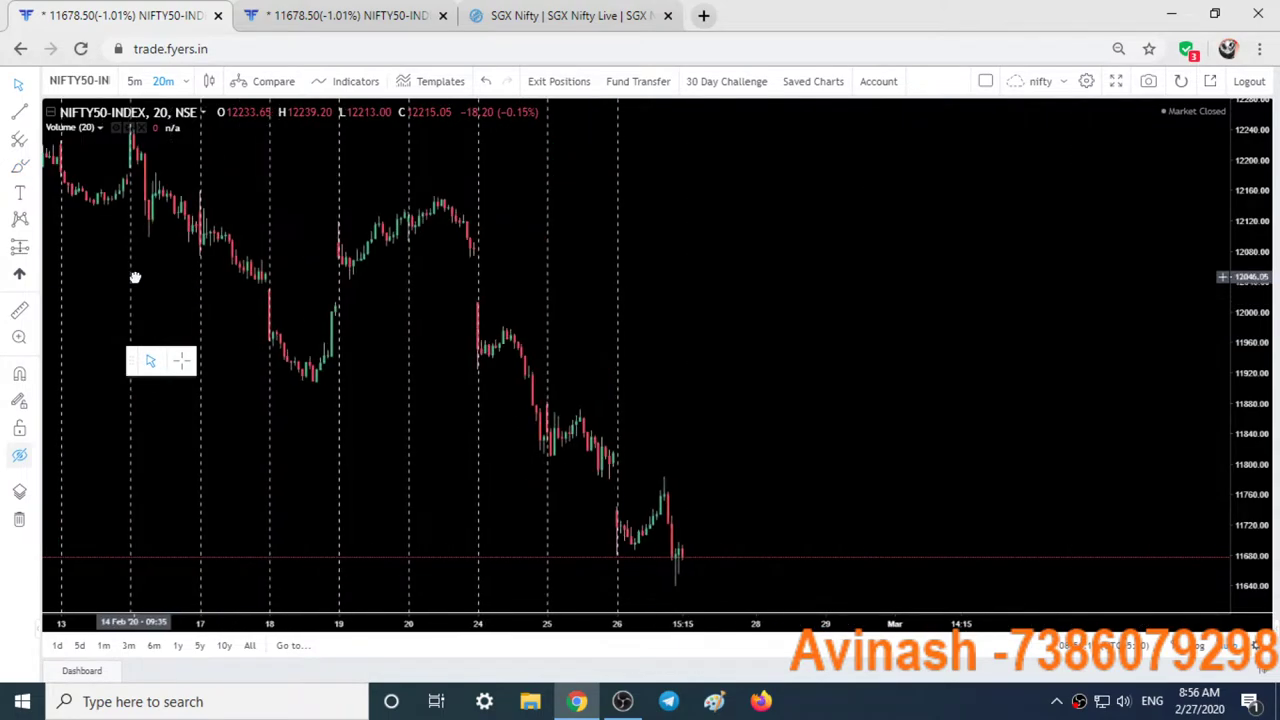
drag(1251, 228, 365, 400)
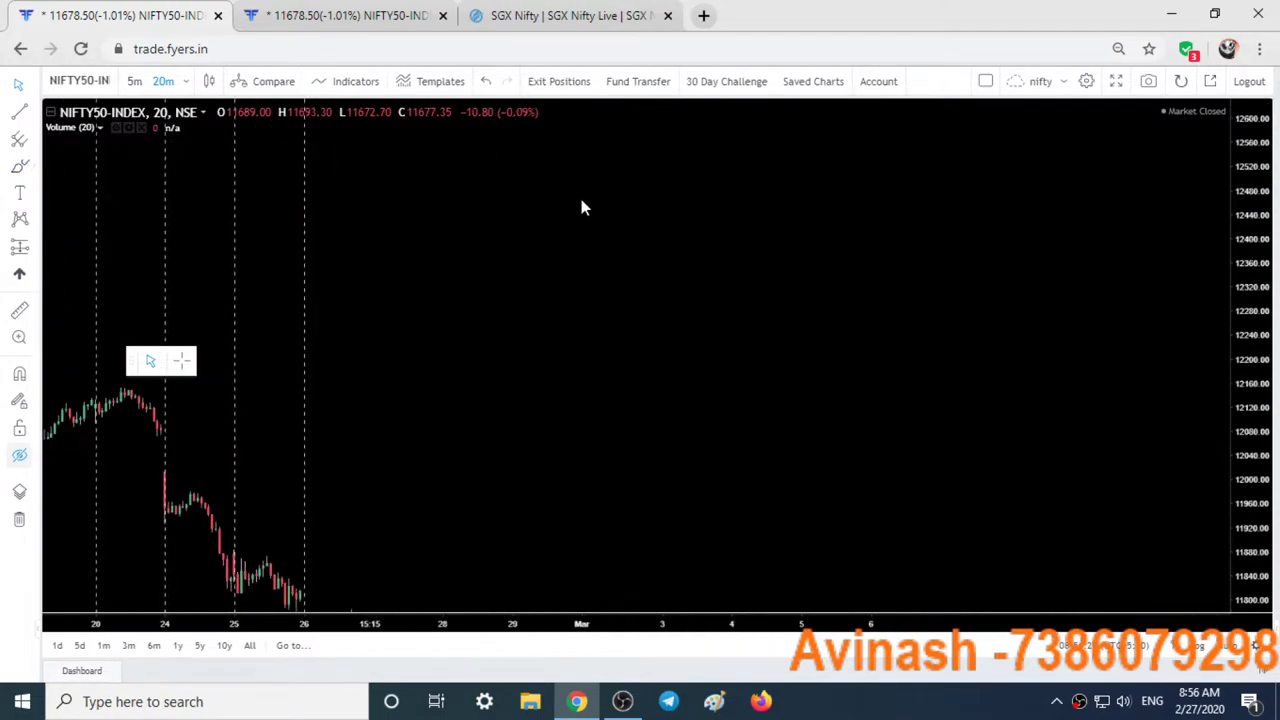
Sketch freehand zigzag strokes and loops over the humps, then undo them all with Ctrl+Z.
drag(558, 148, 772, 402)
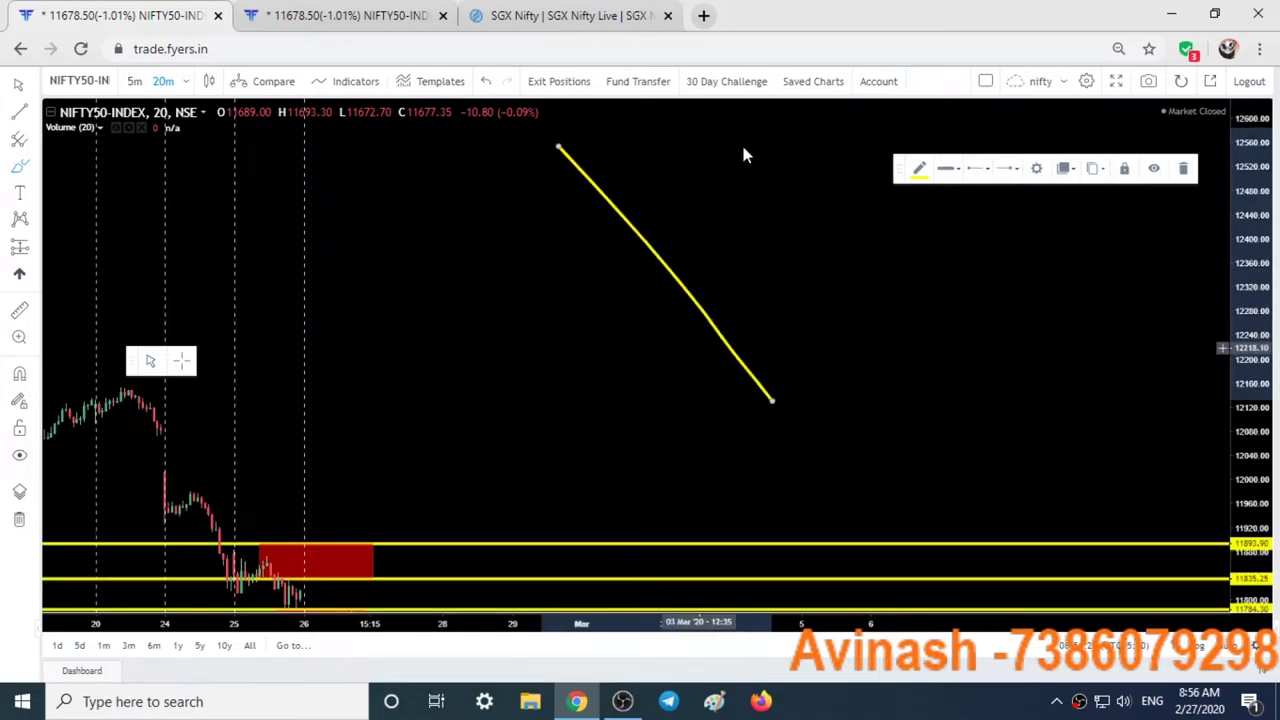
mouse_move(743, 130)
mouse_down()
mouse_move(773, 288)
mouse_move(804, 272)
mouse_move(838, 194)
mouse_move(866, 404)
mouse_move(917, 290)
mouse_move(947, 305)
mouse_up()
drag(985, 437, 995, 484)
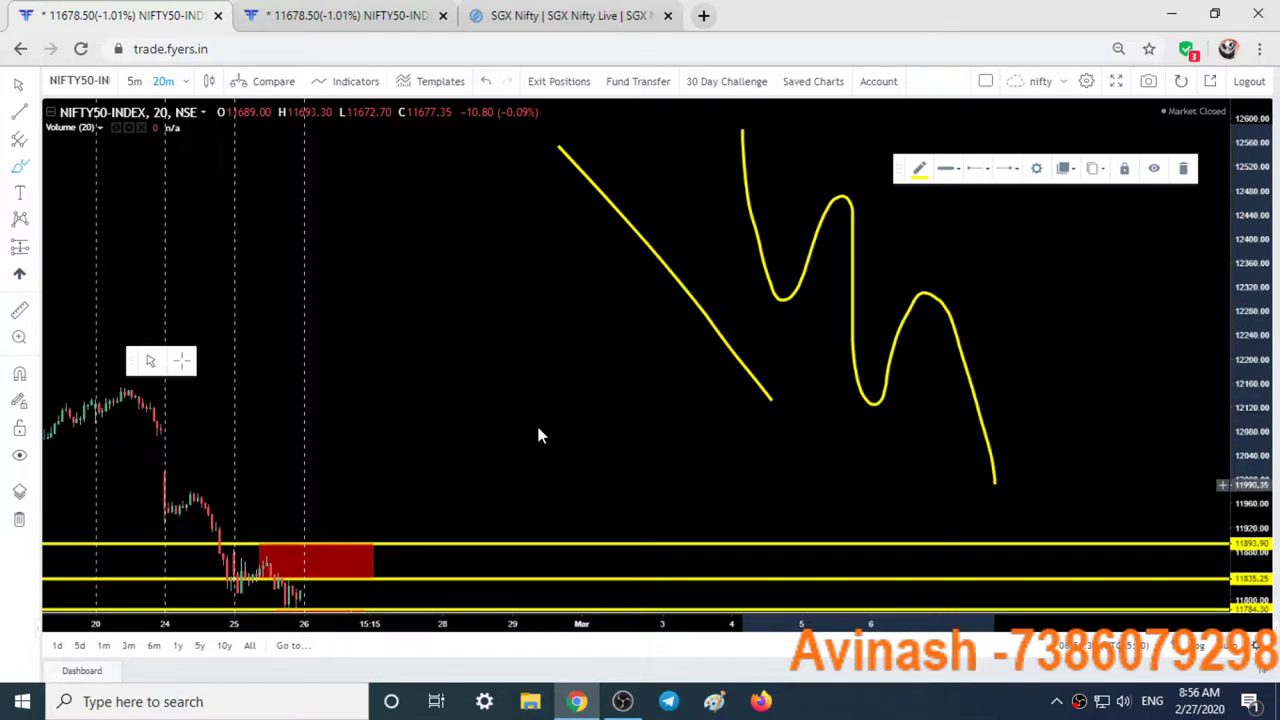
mouse_move(842, 178)
mouse_down()
mouse_move(805, 290)
mouse_move(834, 320)
mouse_move(857, 175)
mouse_move(825, 178)
mouse_up()
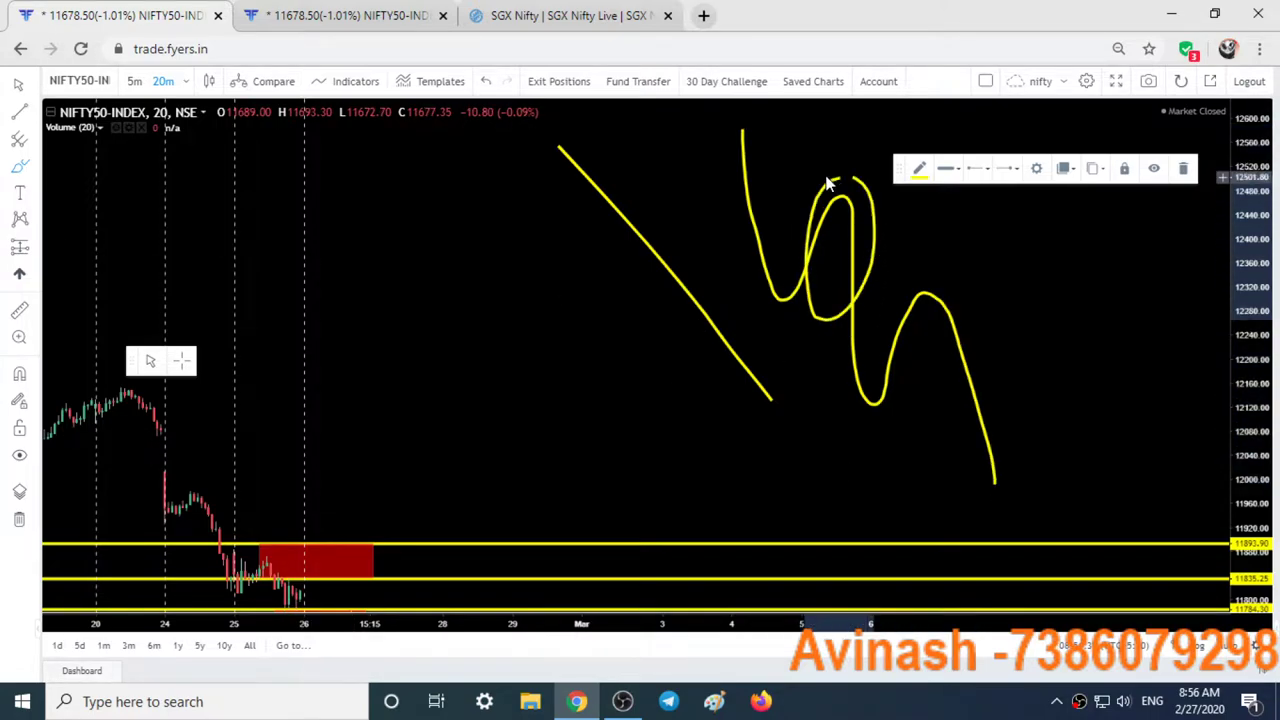
mouse_move(906, 278)
mouse_down()
mouse_move(995, 370)
mouse_move(940, 280)
mouse_up()
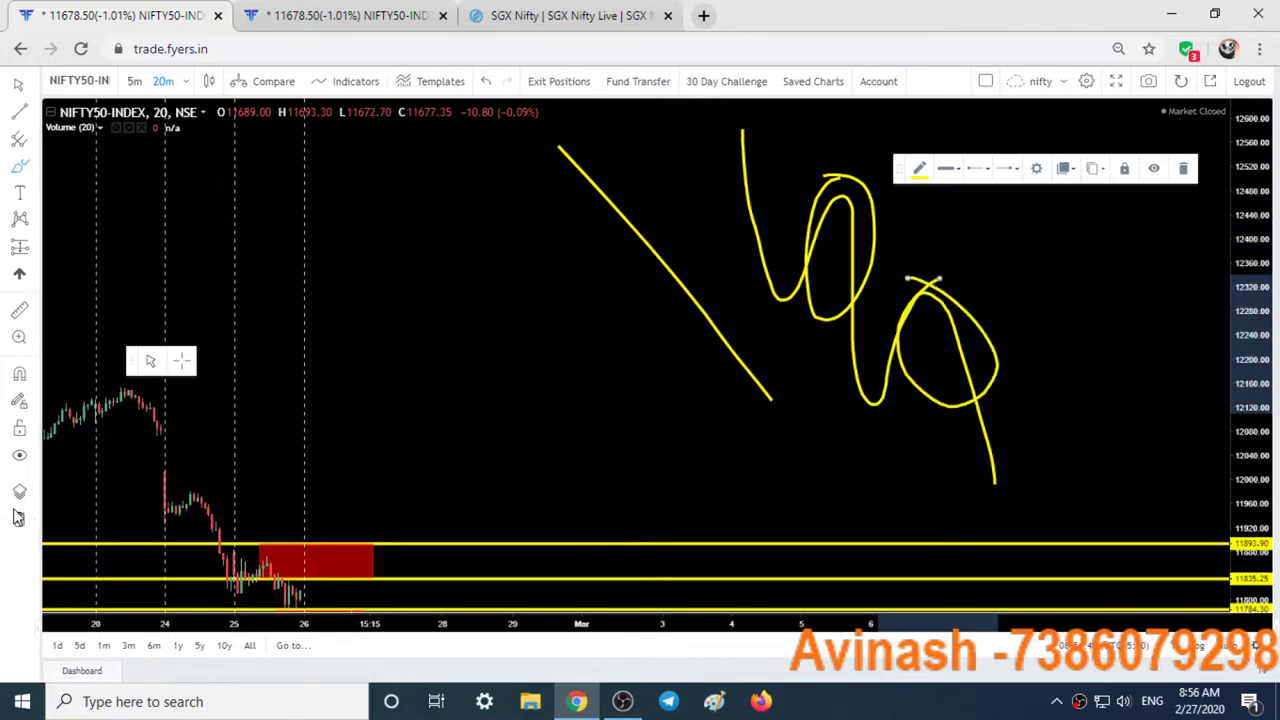
key(ctrl+z)
key(ctrl+z)
key(ctrl+z)
key(ctrl+z)
key(ctrl+z)
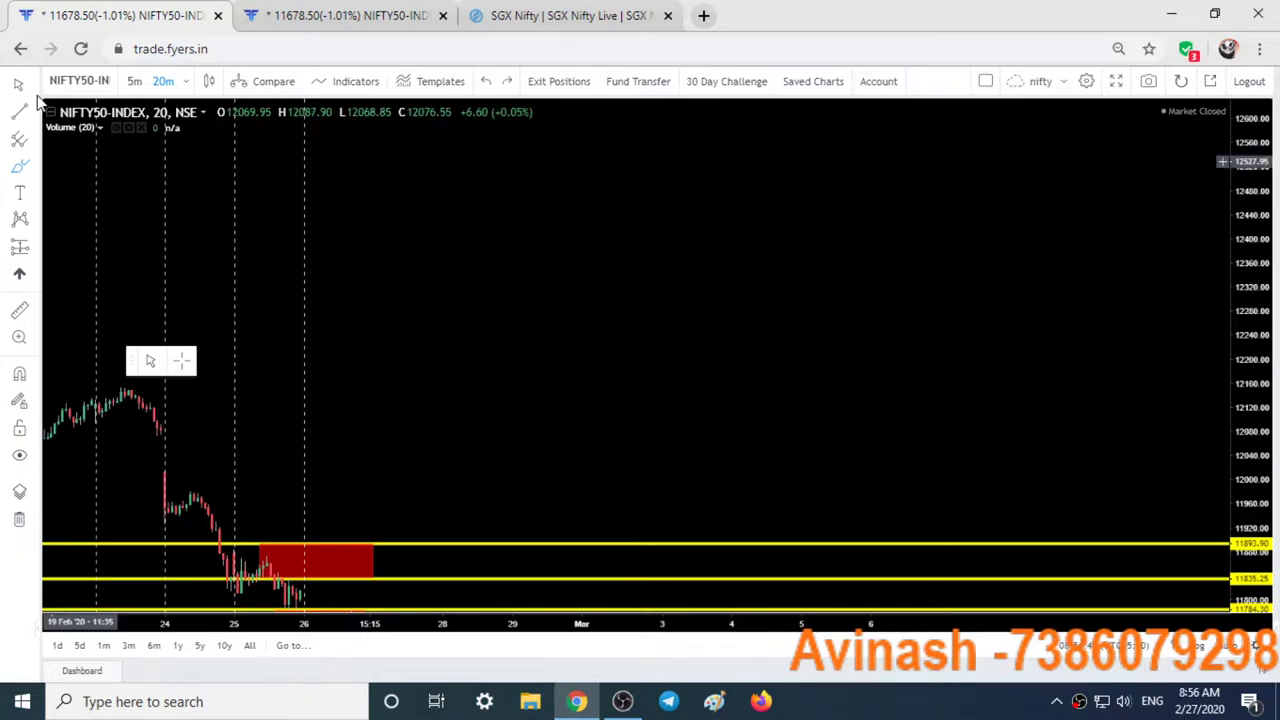
Bring all NIFTY50 levels into view and move the 11758.90 line to 11761.40.
drag(1249, 357, 877, 155)
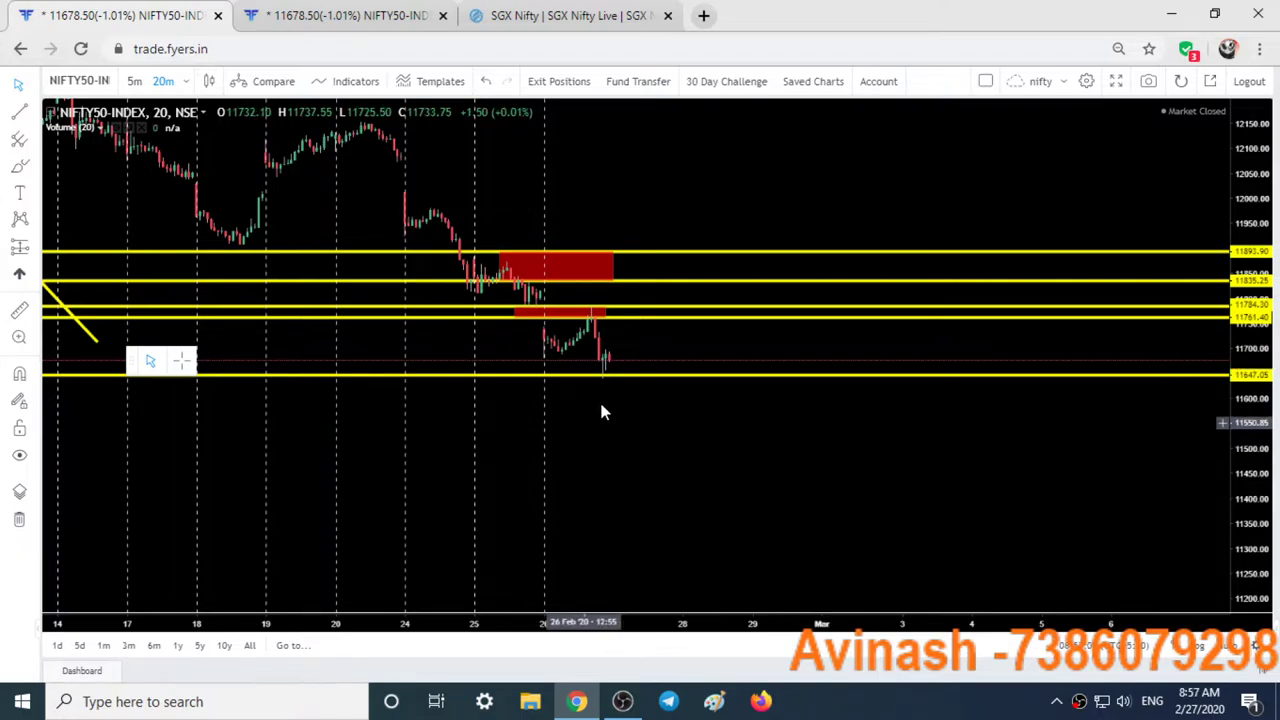
drag(733, 321, 733, 318)
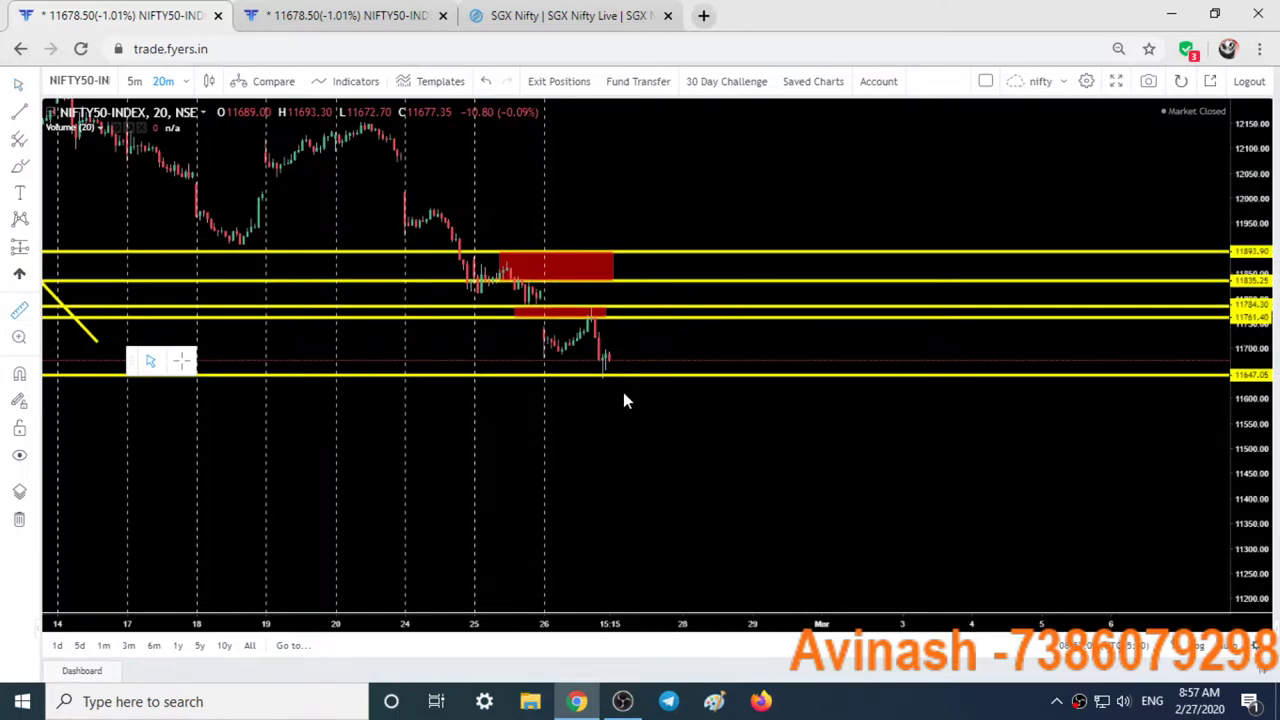
Measure the 182.60 (1.56%) rise over 25 bars, zoom out to late January, and delete the diagonal trend line.
click(613, 355)
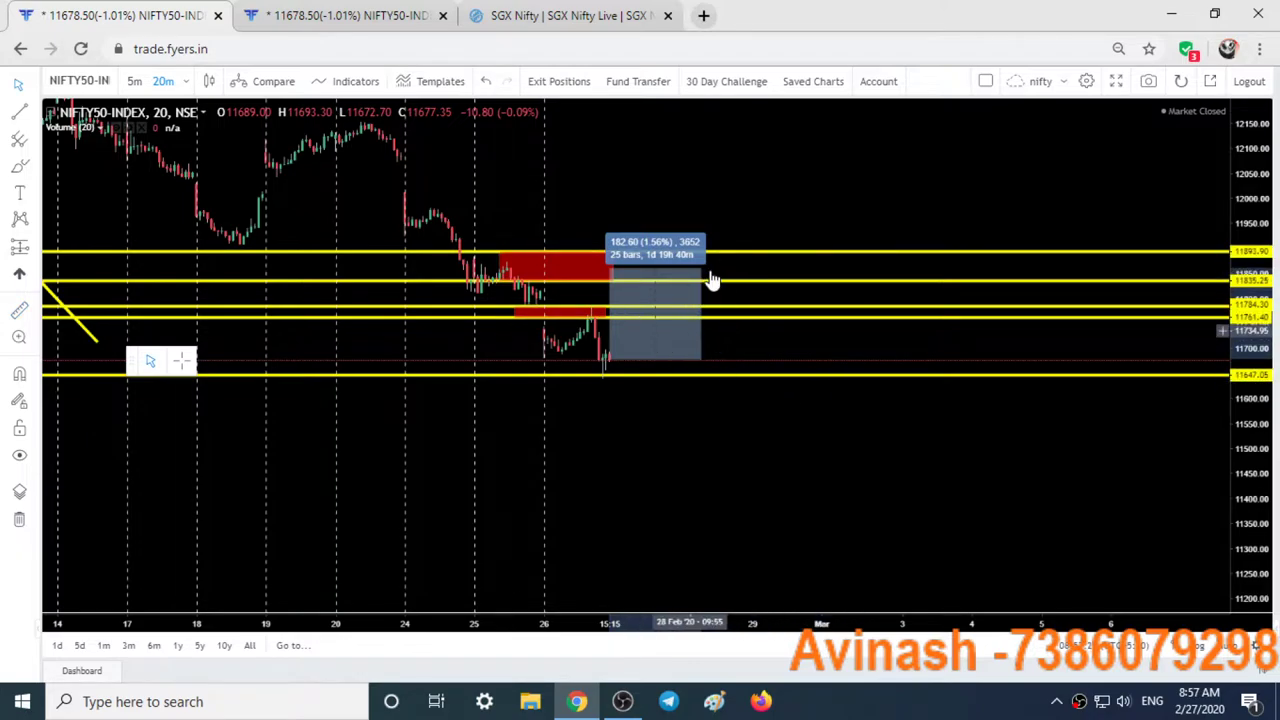
scroll(606, 346, down, 5)
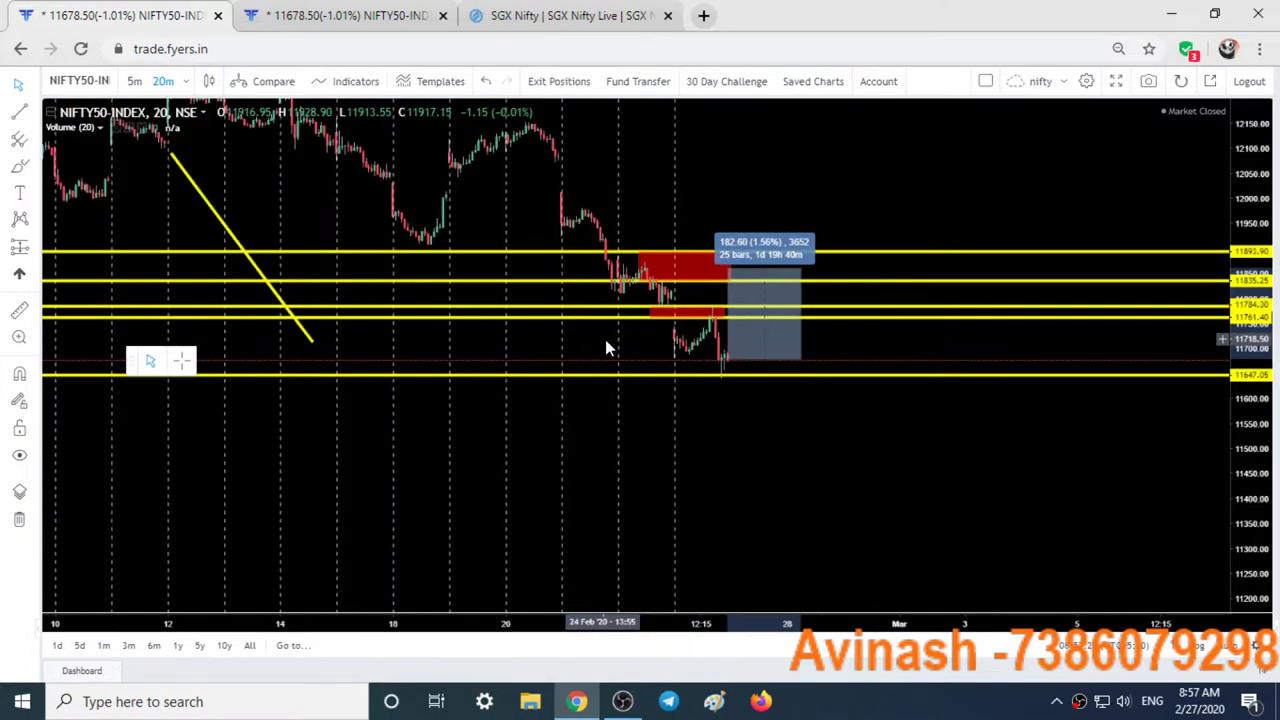
scroll(450, 220, down, 1)
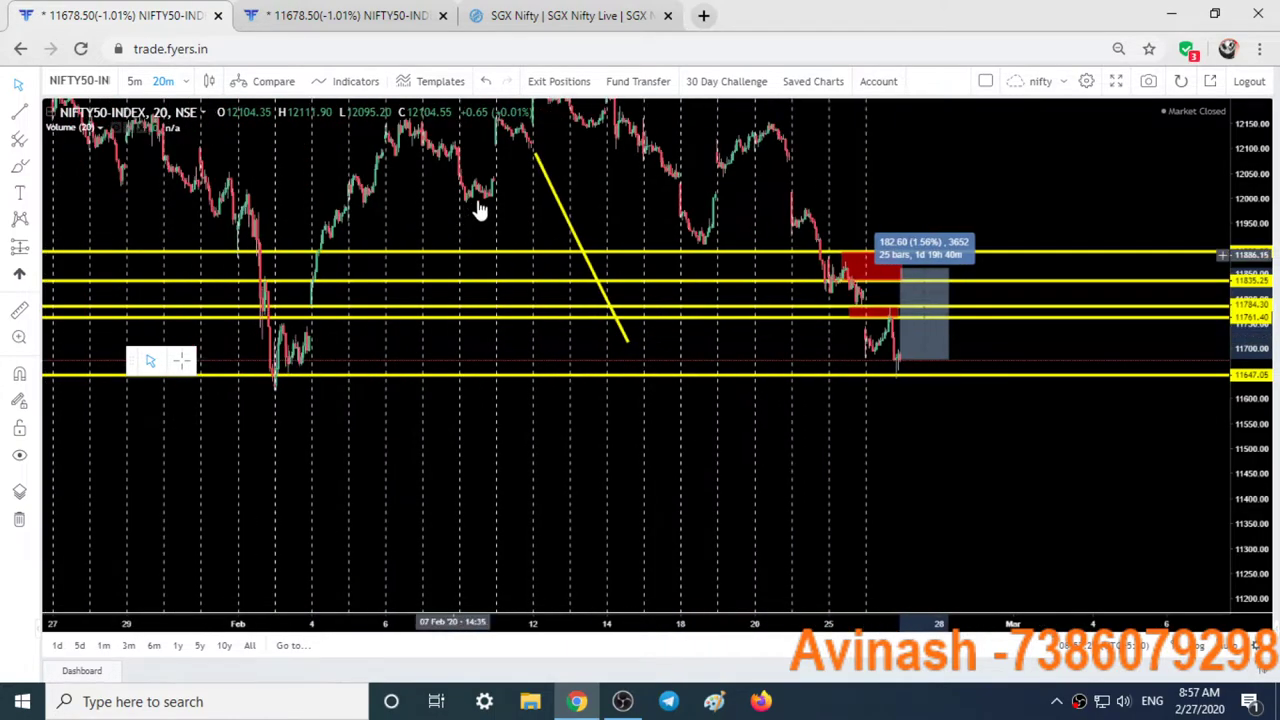
click(548, 188)
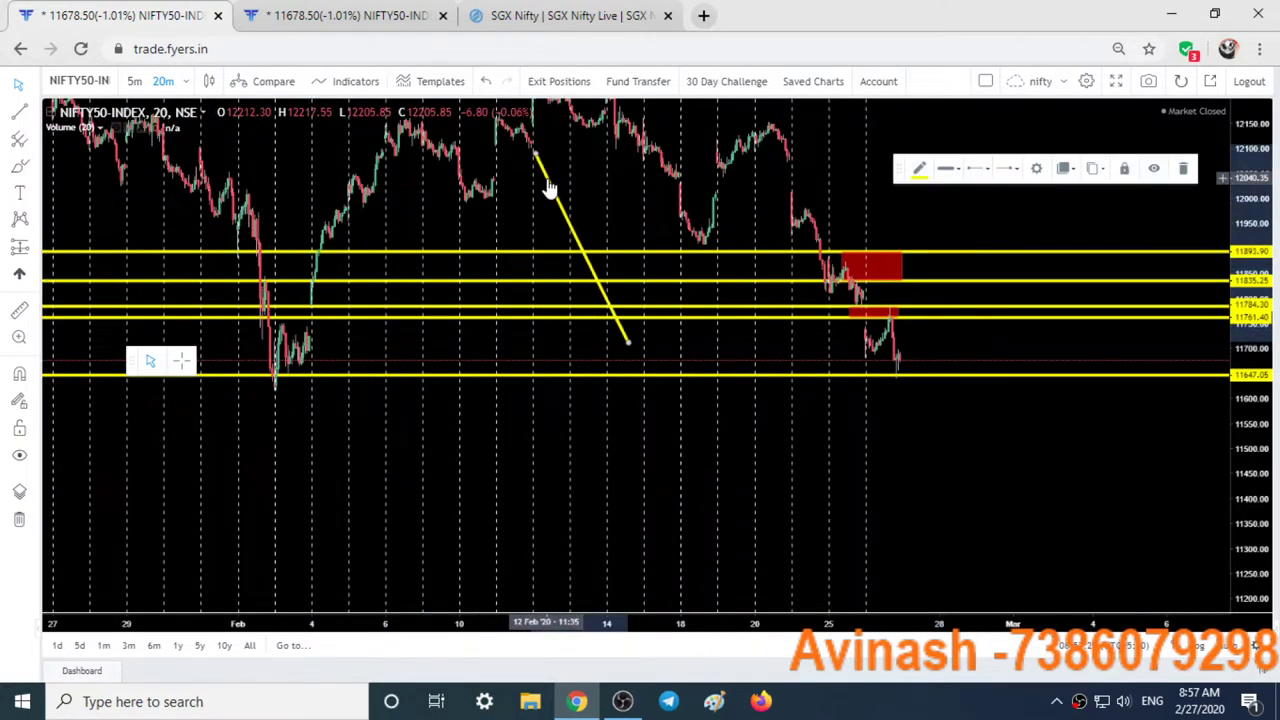
key(Delete)
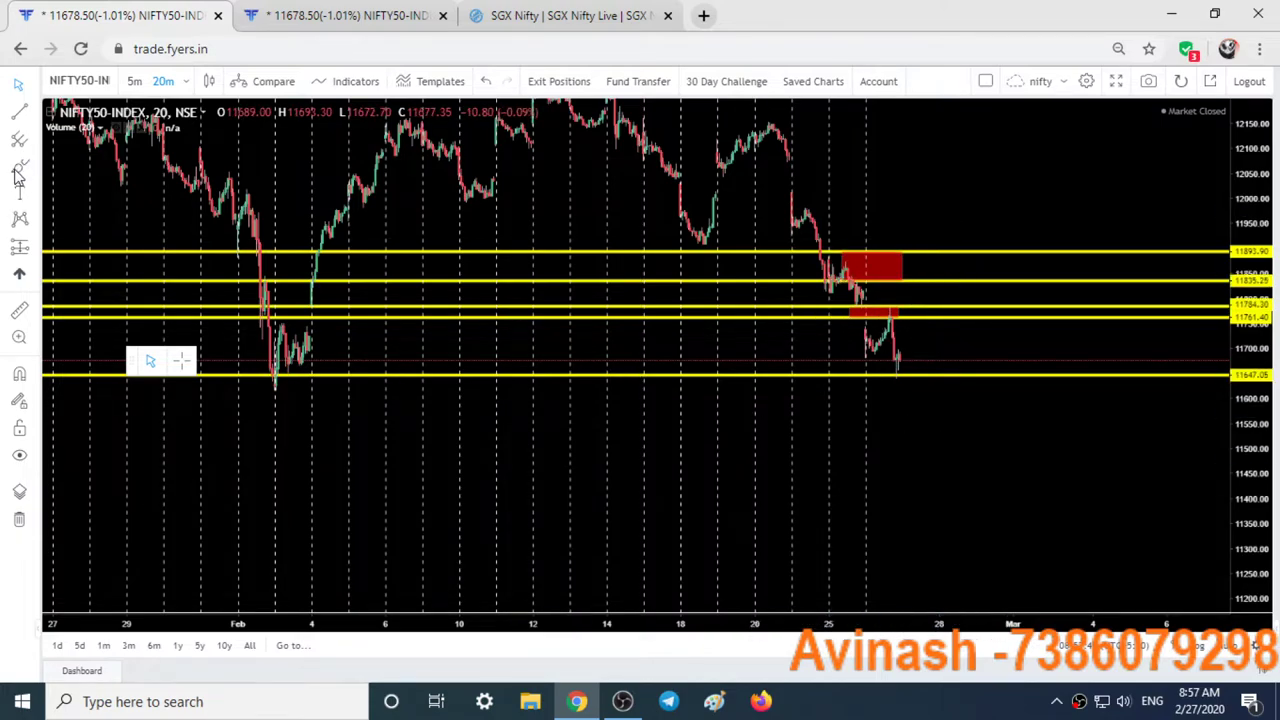
Sketch a projected path up to 11893.90 and down toward 11350, then undo the sketch.
drag(898, 368, 930, 308)
drag(951, 258, 962, 250)
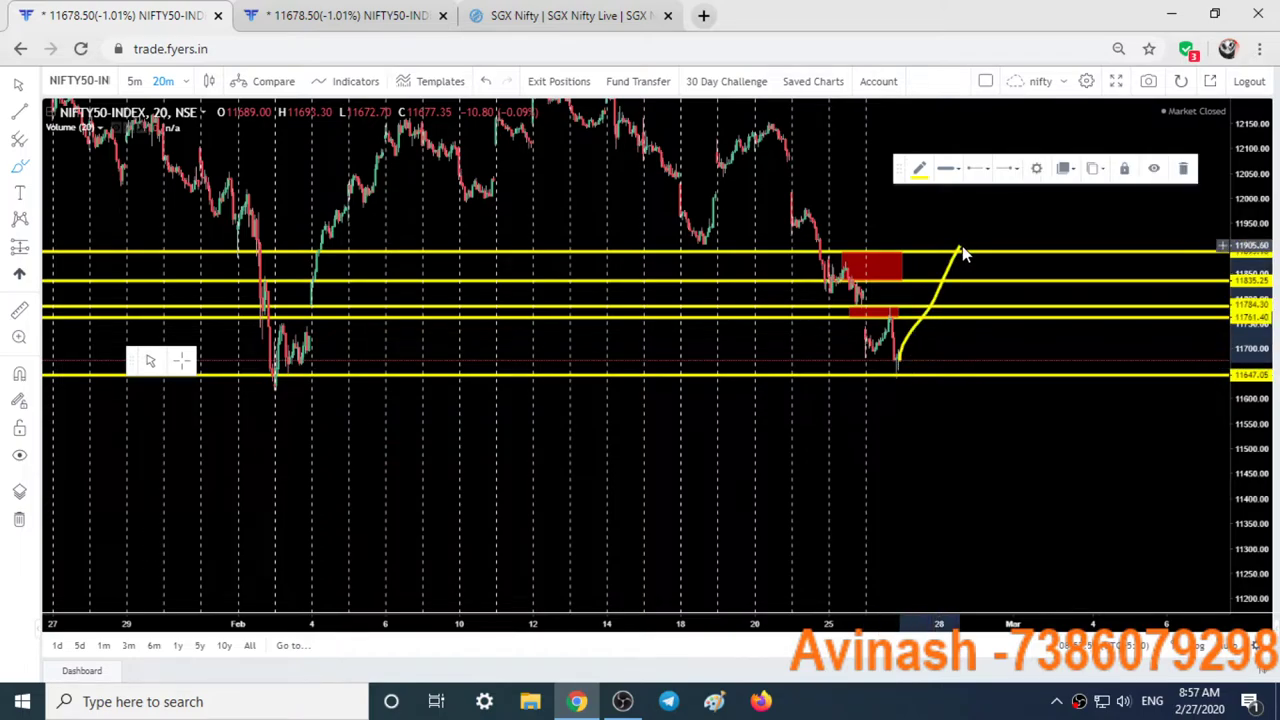
drag(960, 252, 1069, 520)
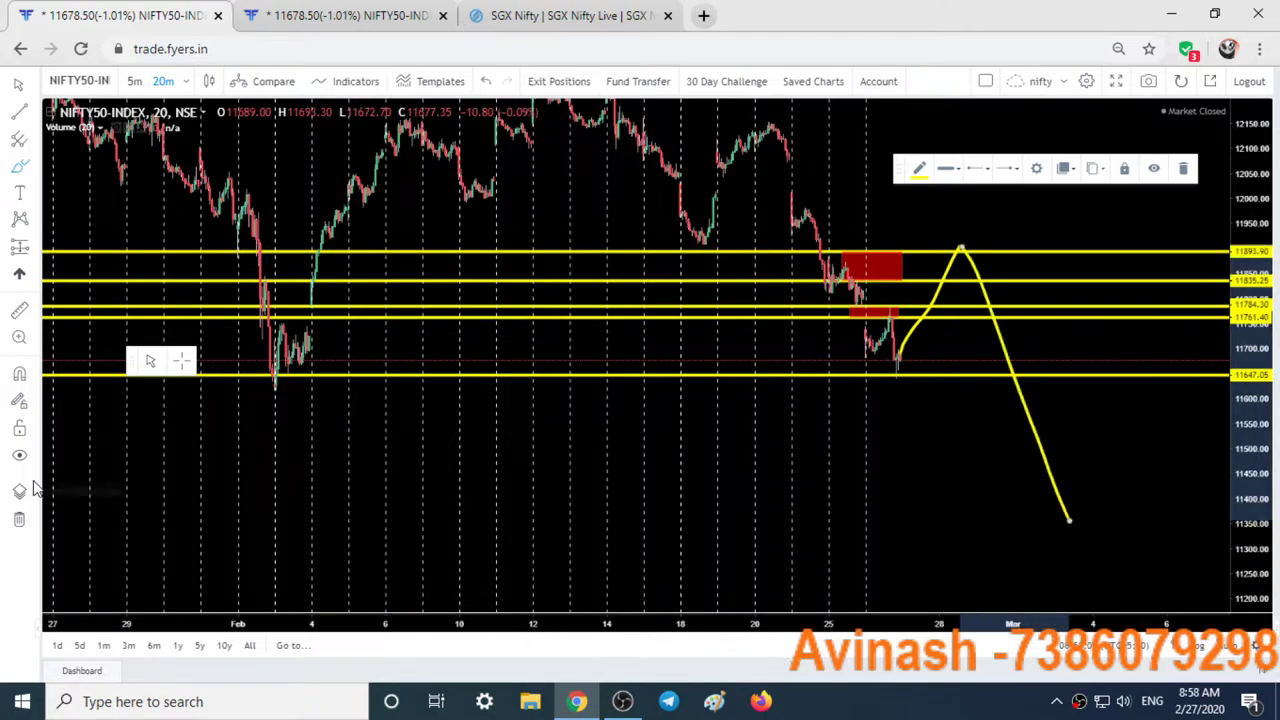
key(ctrl+z)
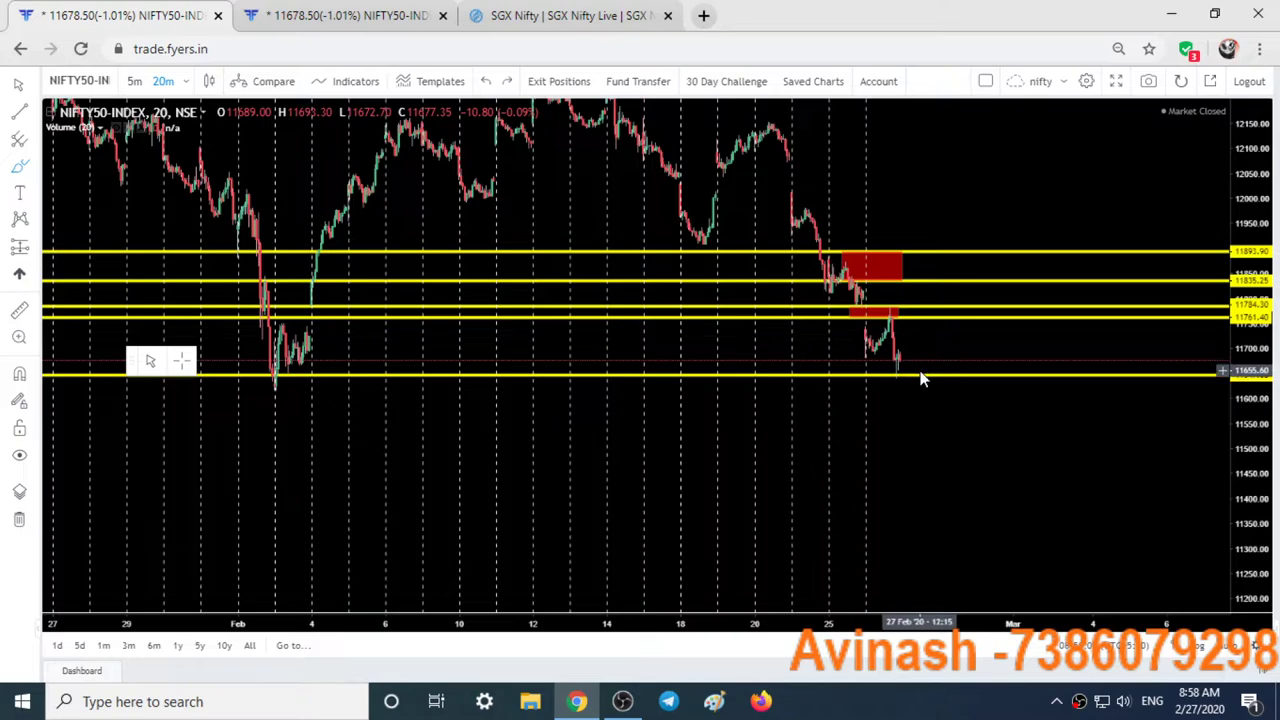
Switch to the Bank Nifty 5-minute tab, zoom out, widen the price range and hide drawings.
click(368, 16)
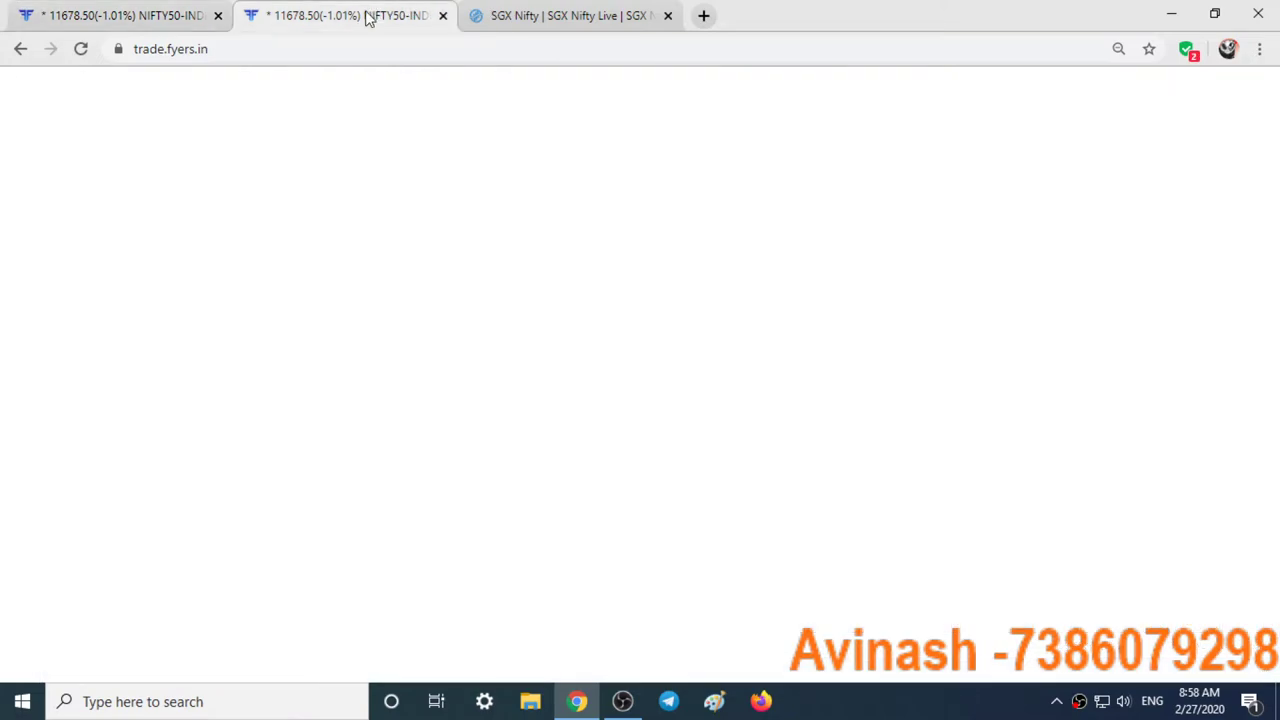
scroll(766, 460, down, 3)
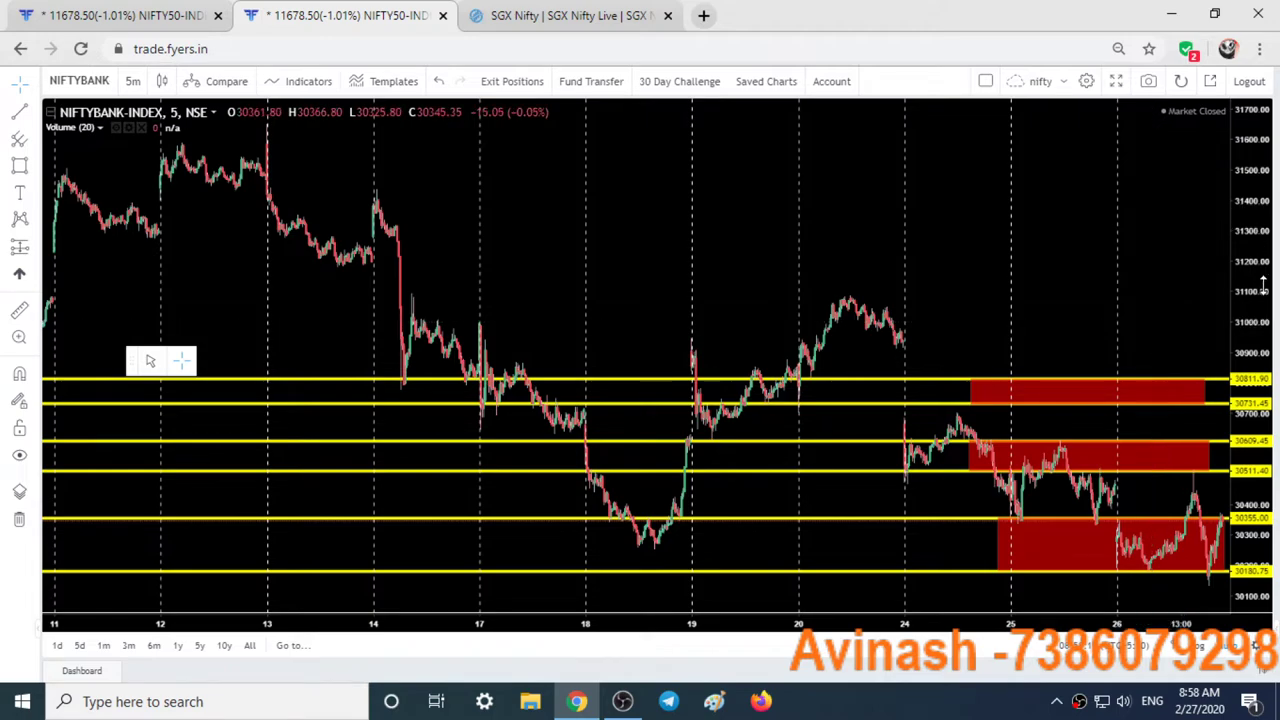
drag(1263, 285, 1265, 298)
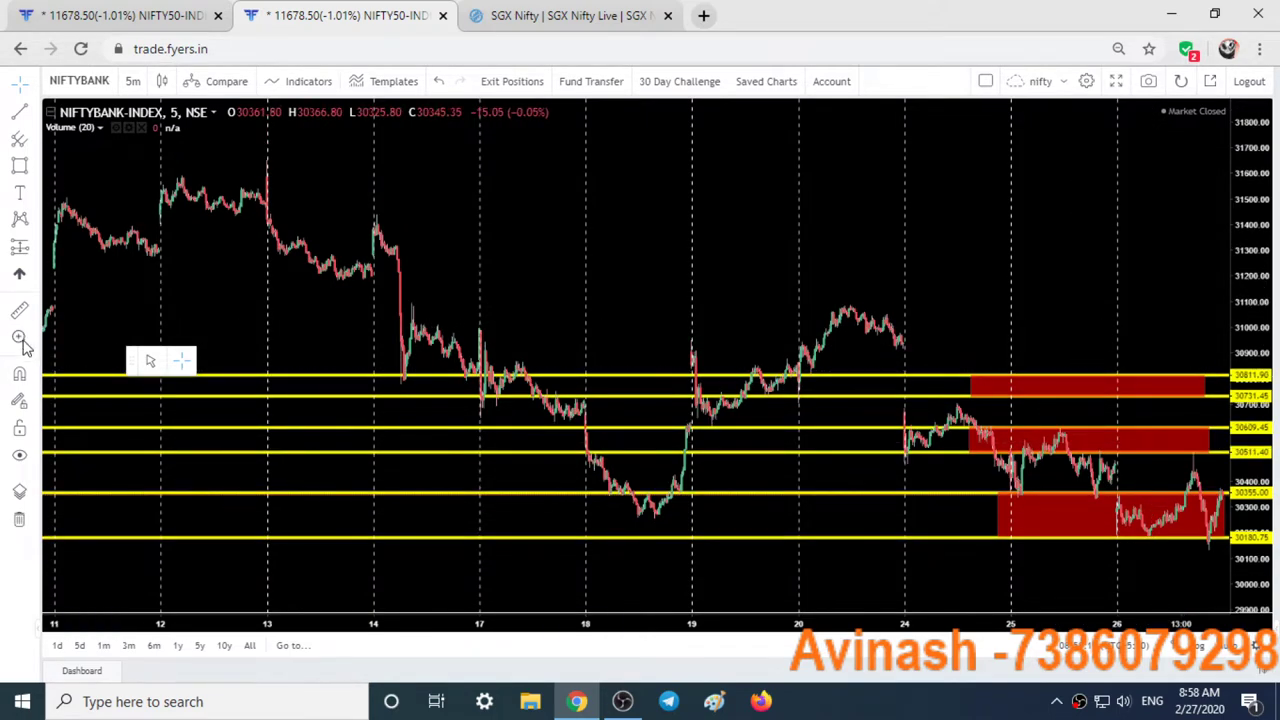
click(19, 455)
Measure the 20 Feb drop (-907.15, -2.92%) and the 26 Feb rebound (326.70, 1.08%), then clear them.
click(22, 313)
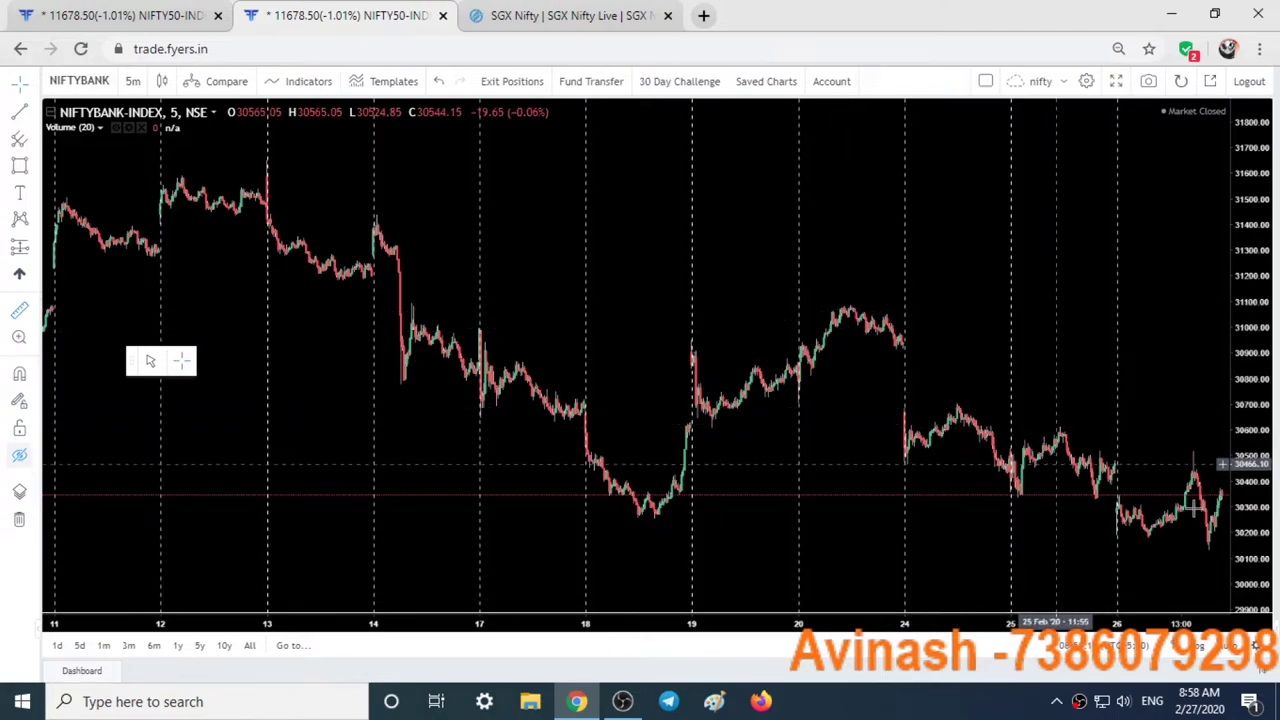
click(848, 306)
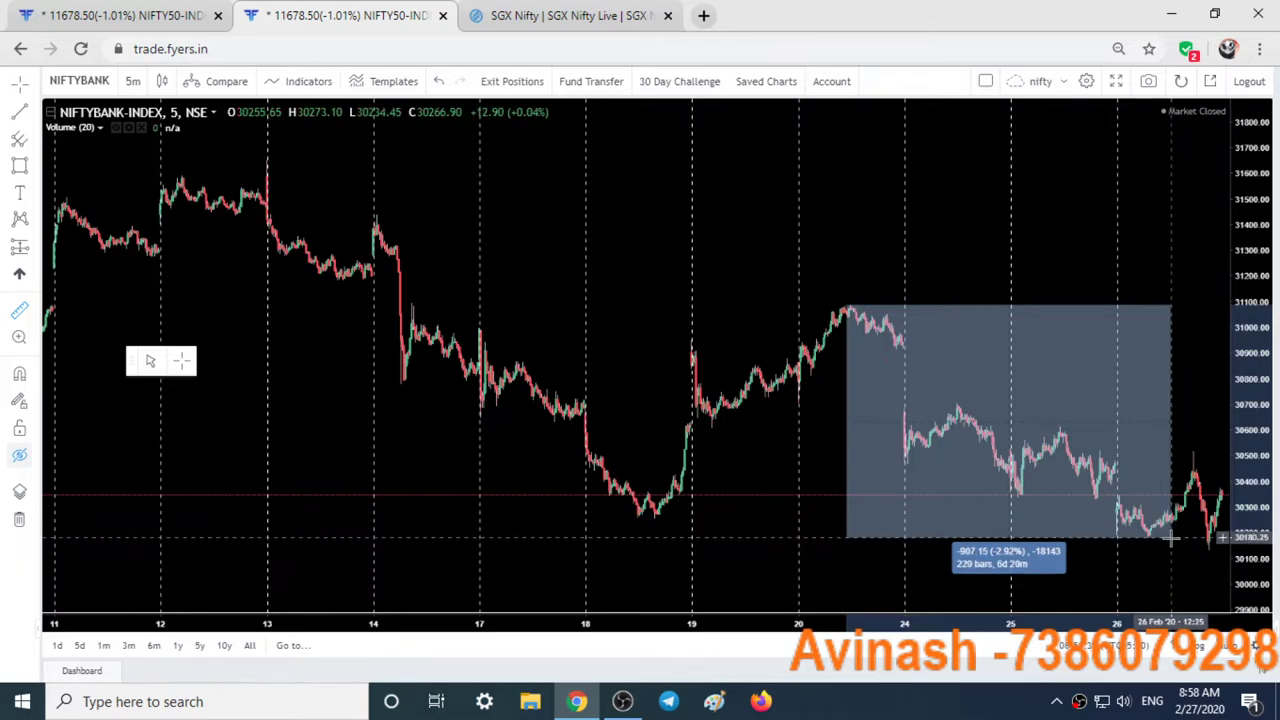
click(1172, 537)
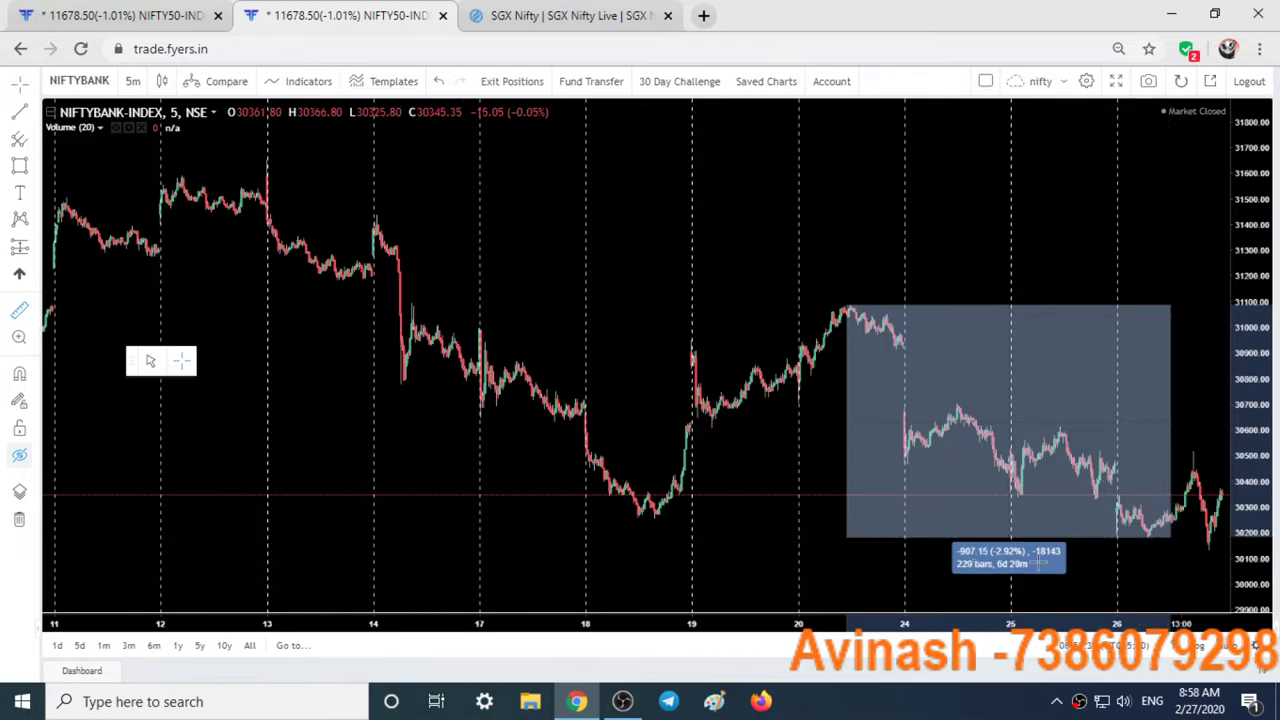
click(1148, 537)
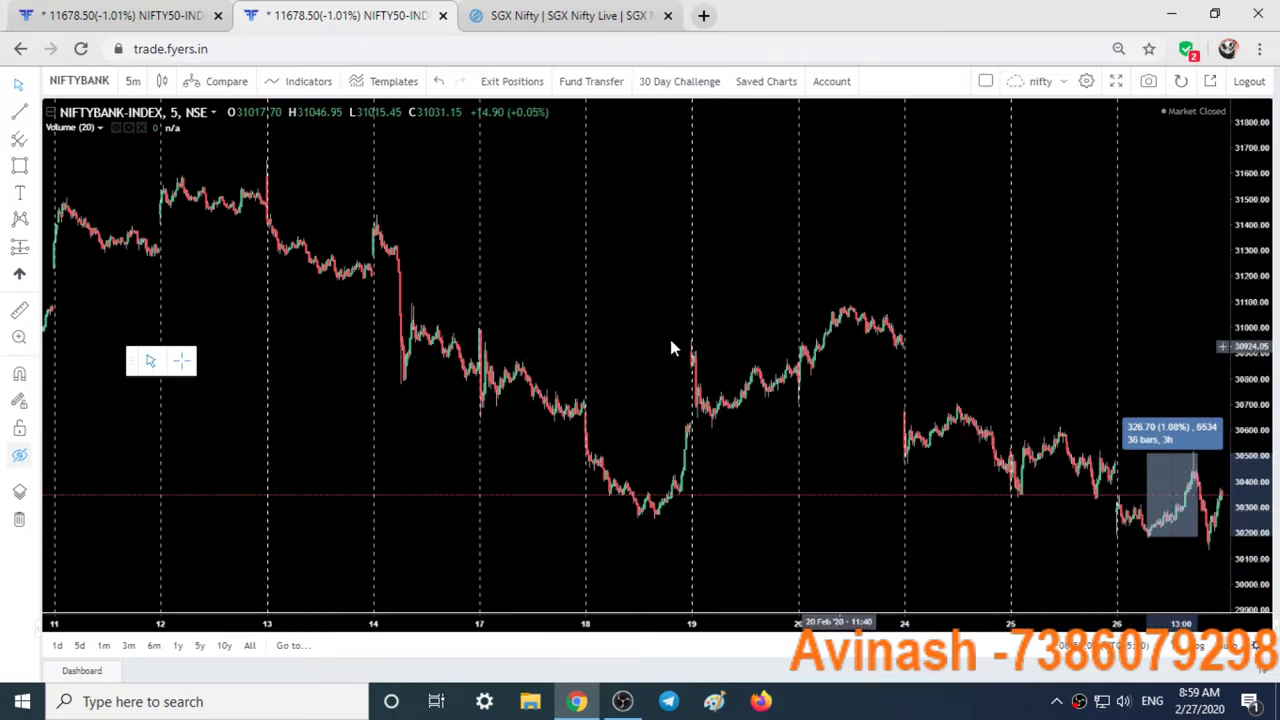
drag(550, 325, 532, 324)
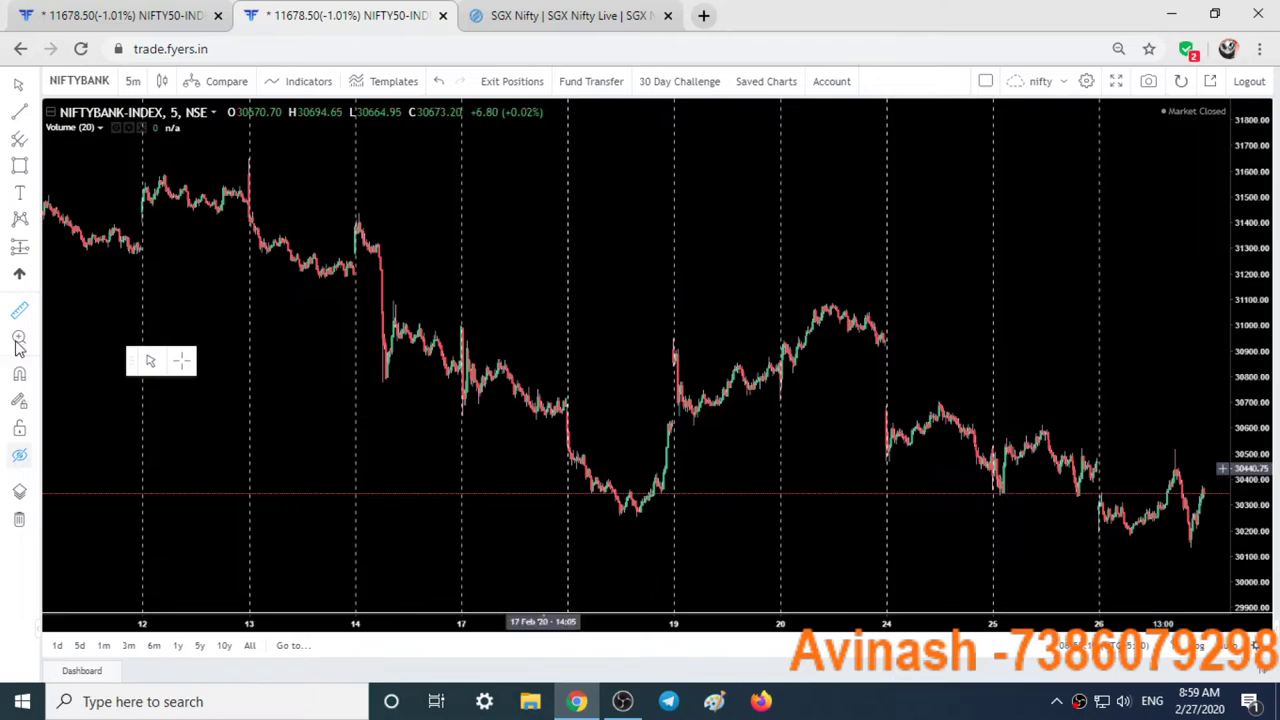
Show the Bank Nifty levels and zones again, pick Brush, and zoom in on 18–26 Feb.
click(20, 456)
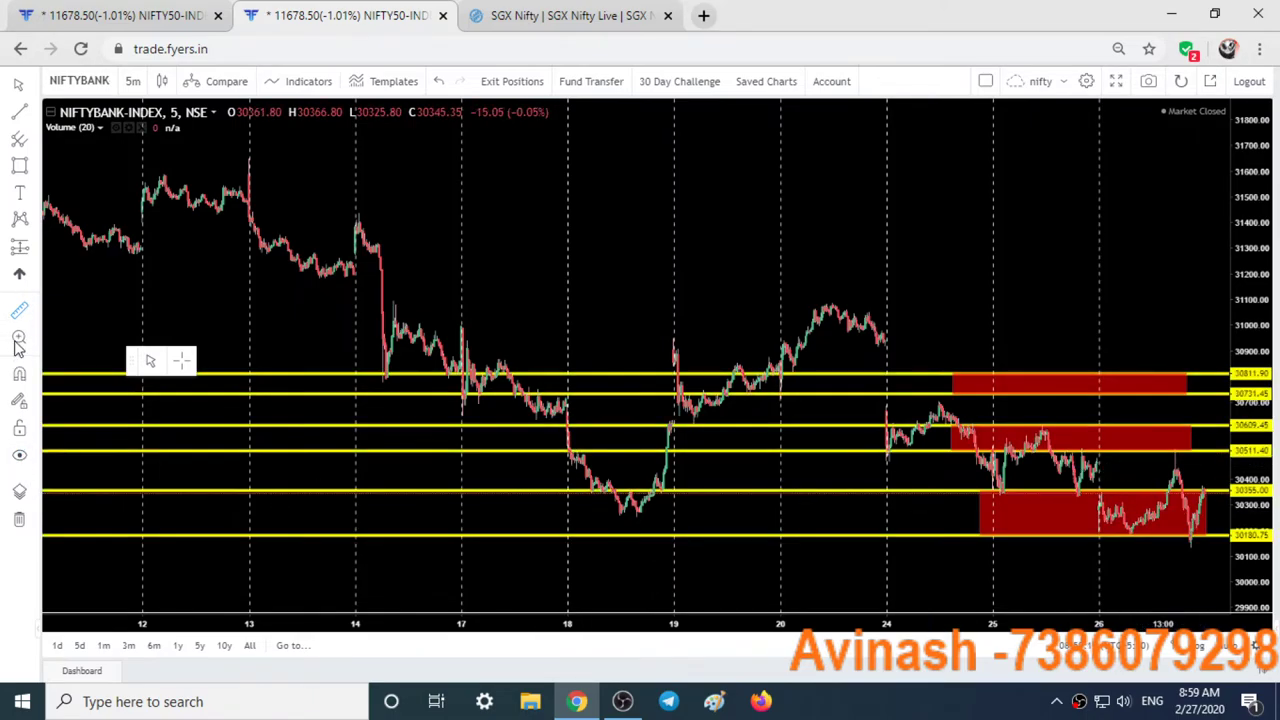
click(40, 172)
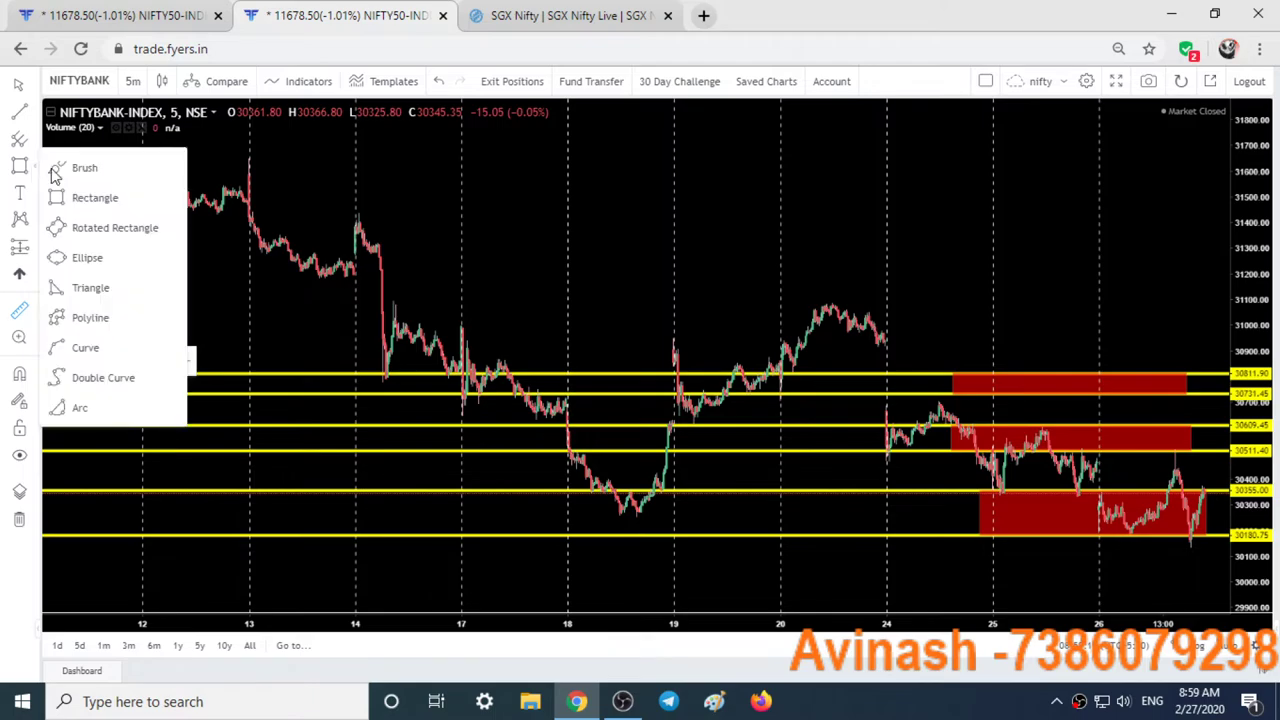
click(75, 166)
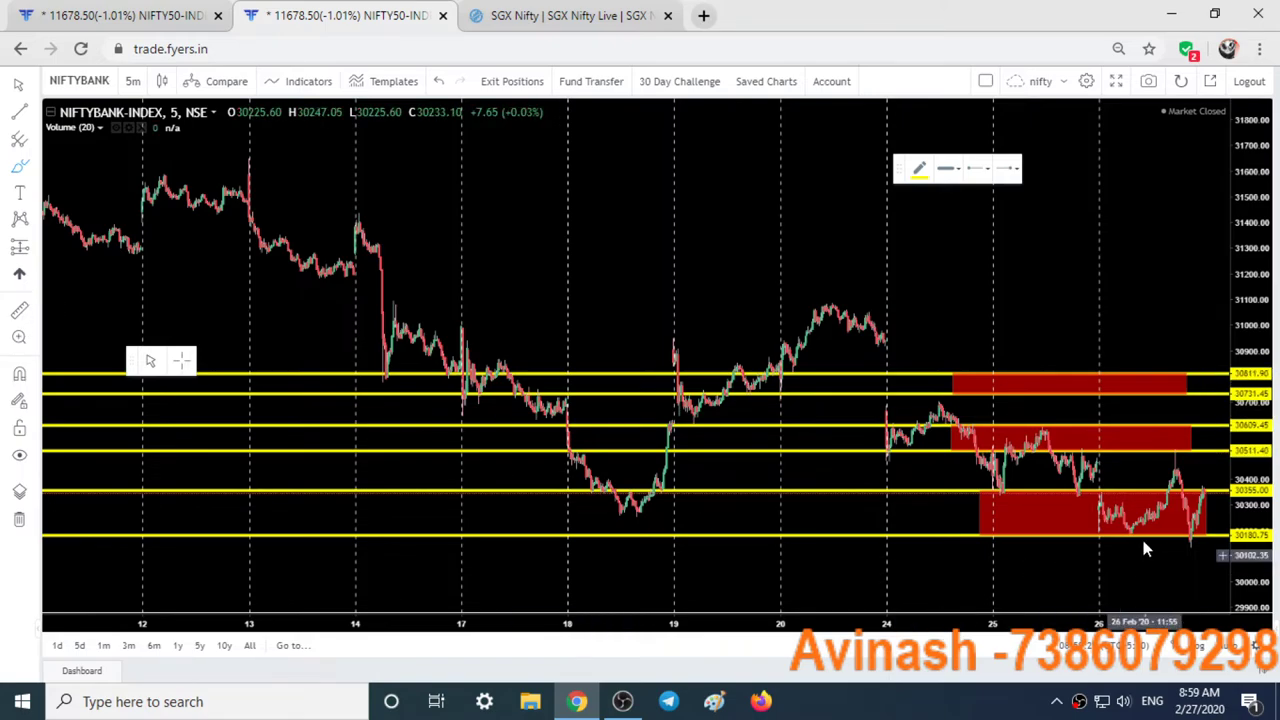
scroll(1187, 530, up, 5)
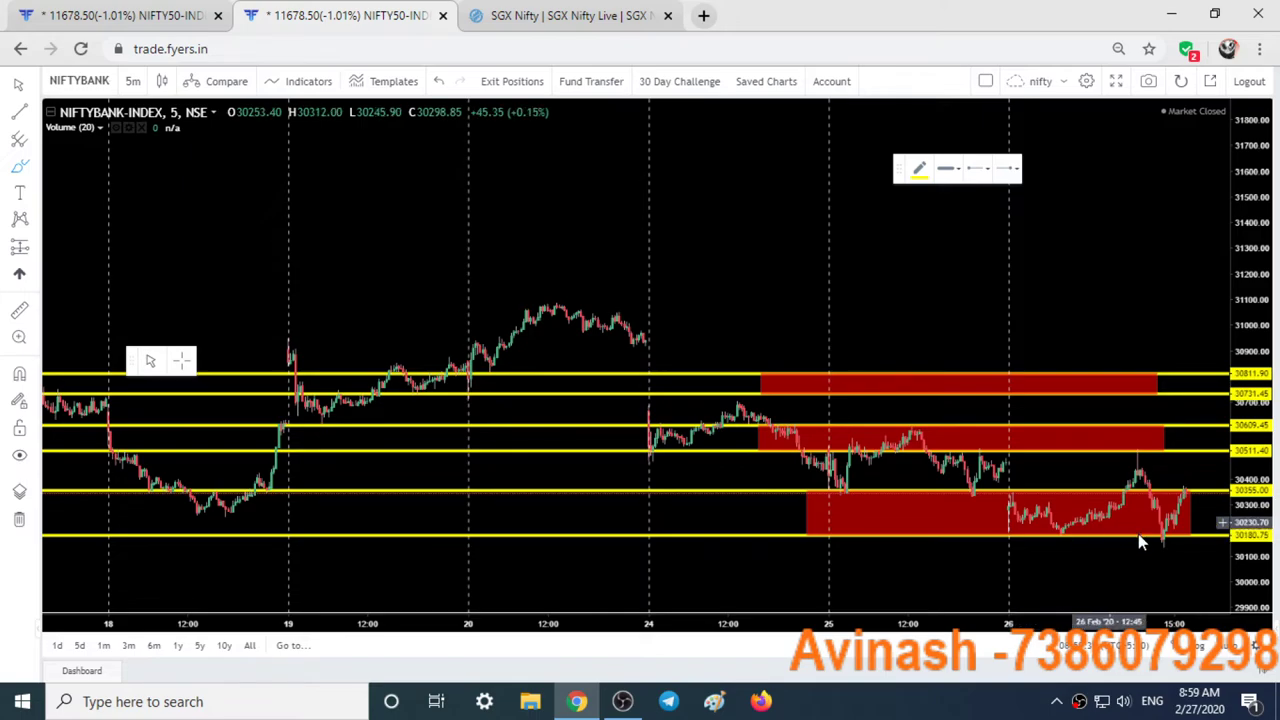
click(17, 312)
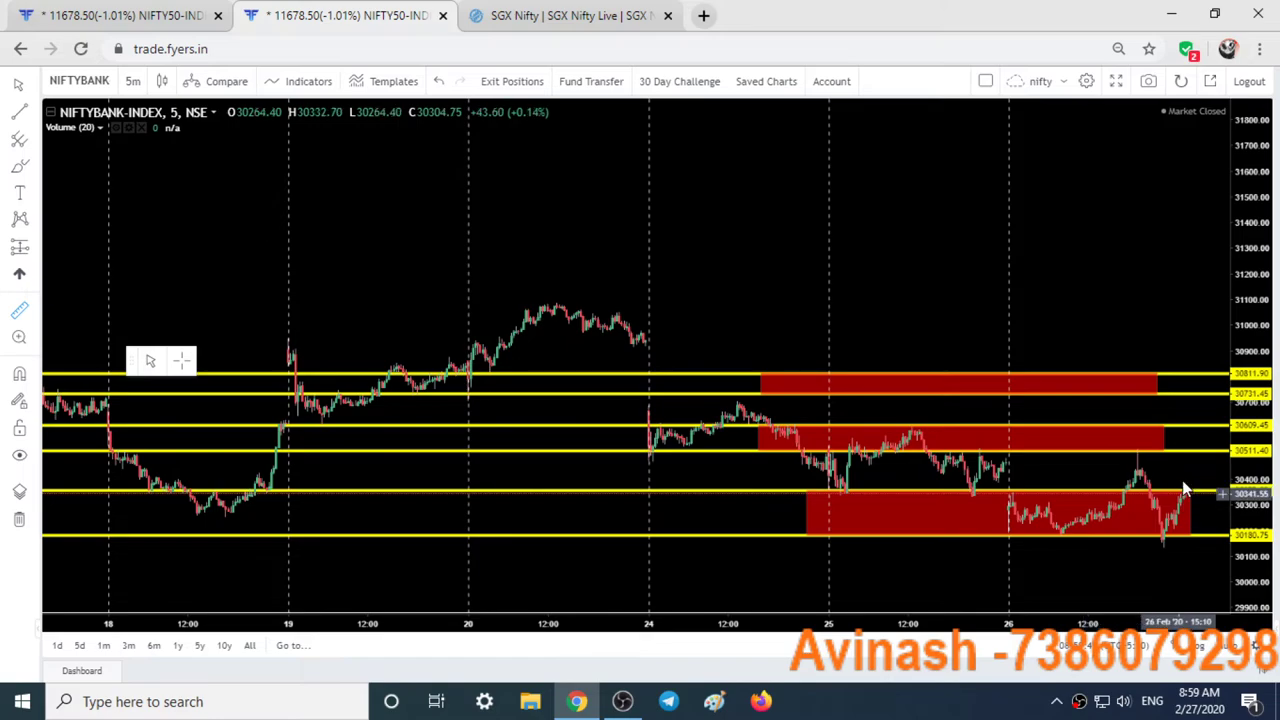
Measure the last-candle rise at 441.95 (1.45%), pan to 19–28 Feb, deselect, and go to SGX Nifty.
drag(1190, 437, 1213, 305)
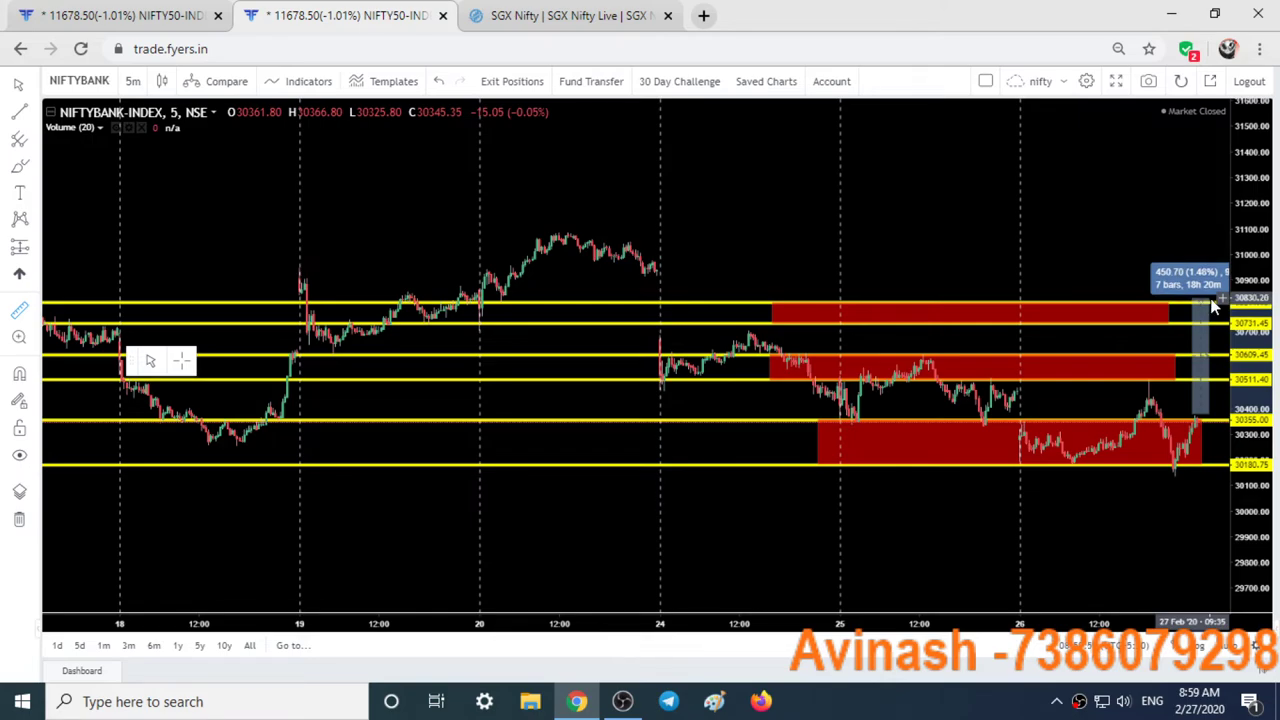
drag(1213, 306, 1213, 308)
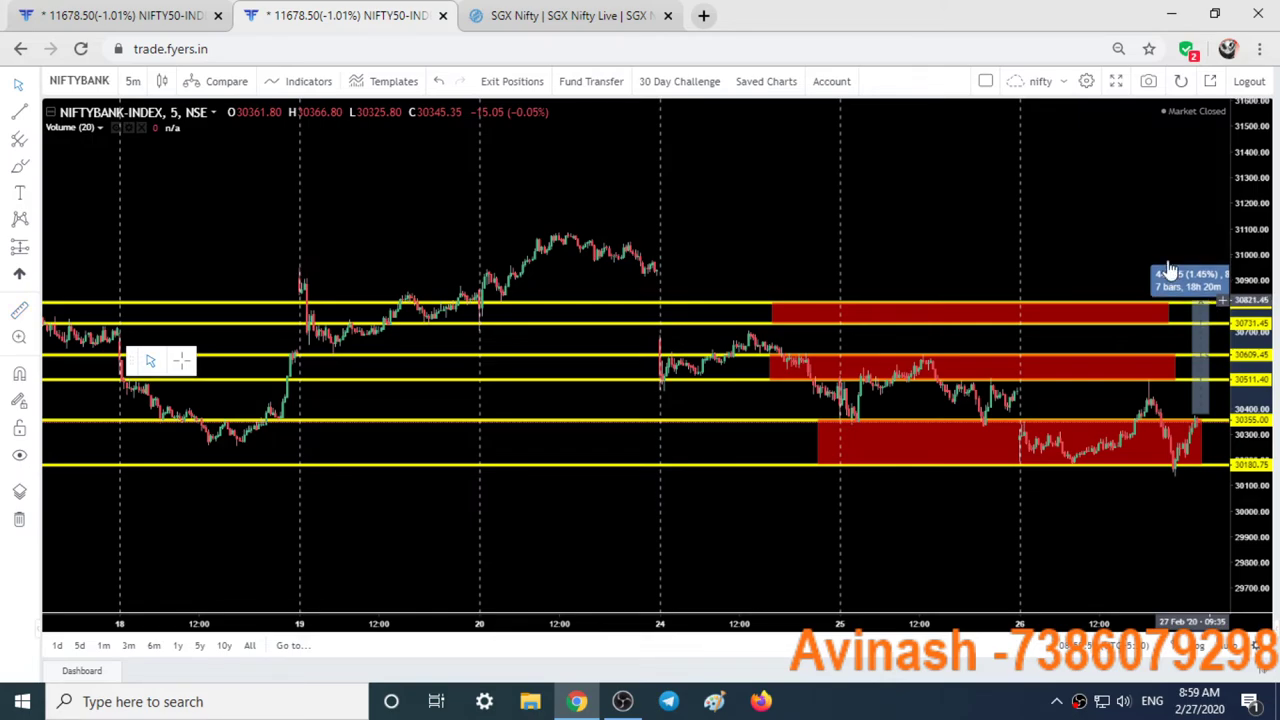
drag(1103, 230, 886, 343)
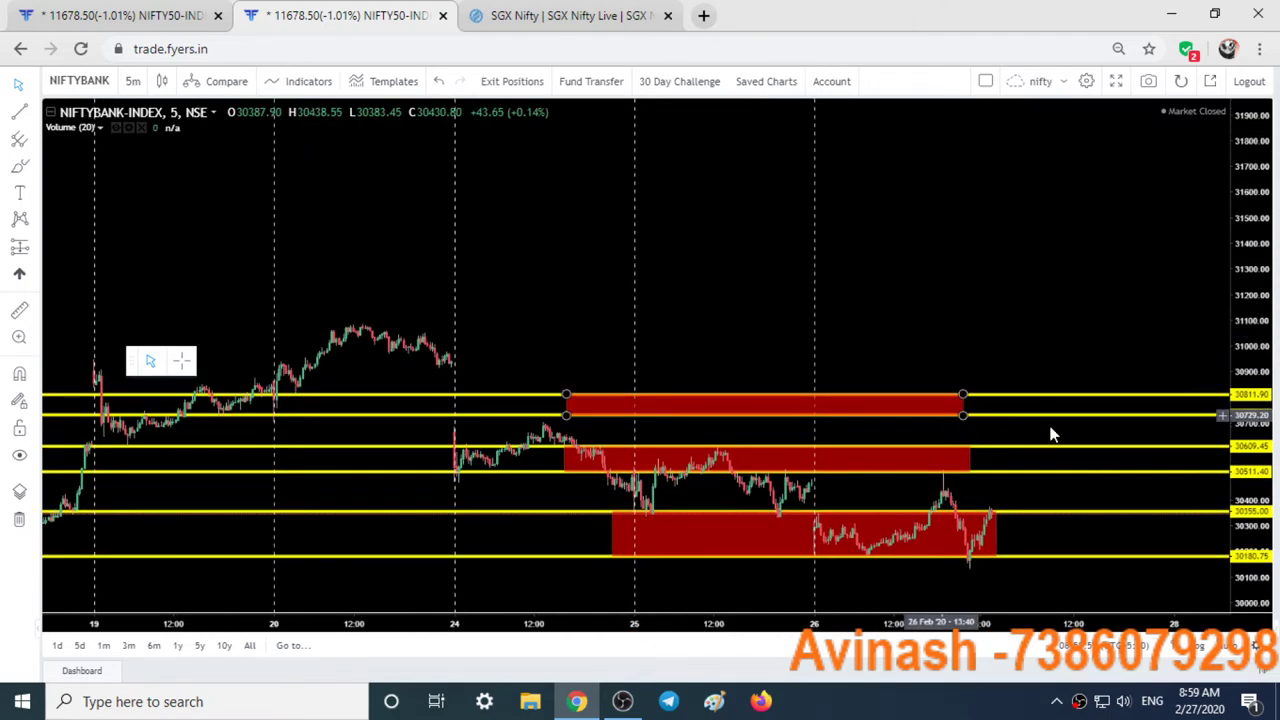
click(1010, 418)
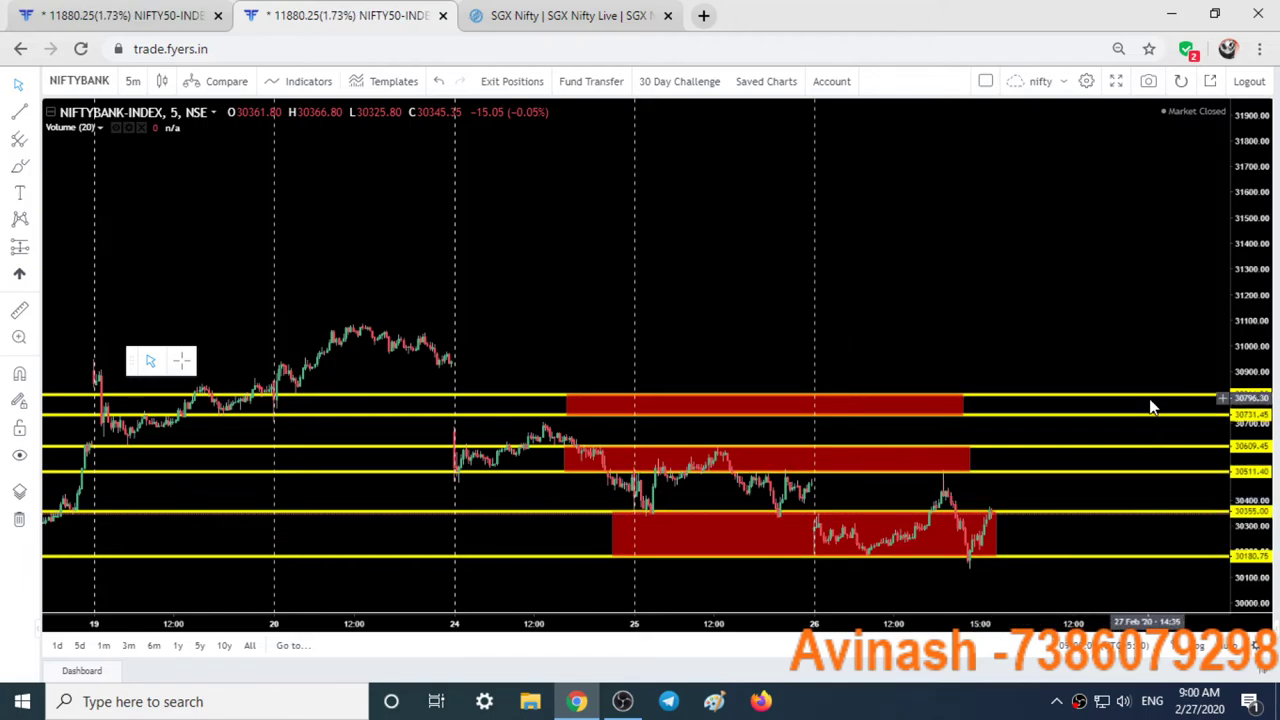
click(553, 10)
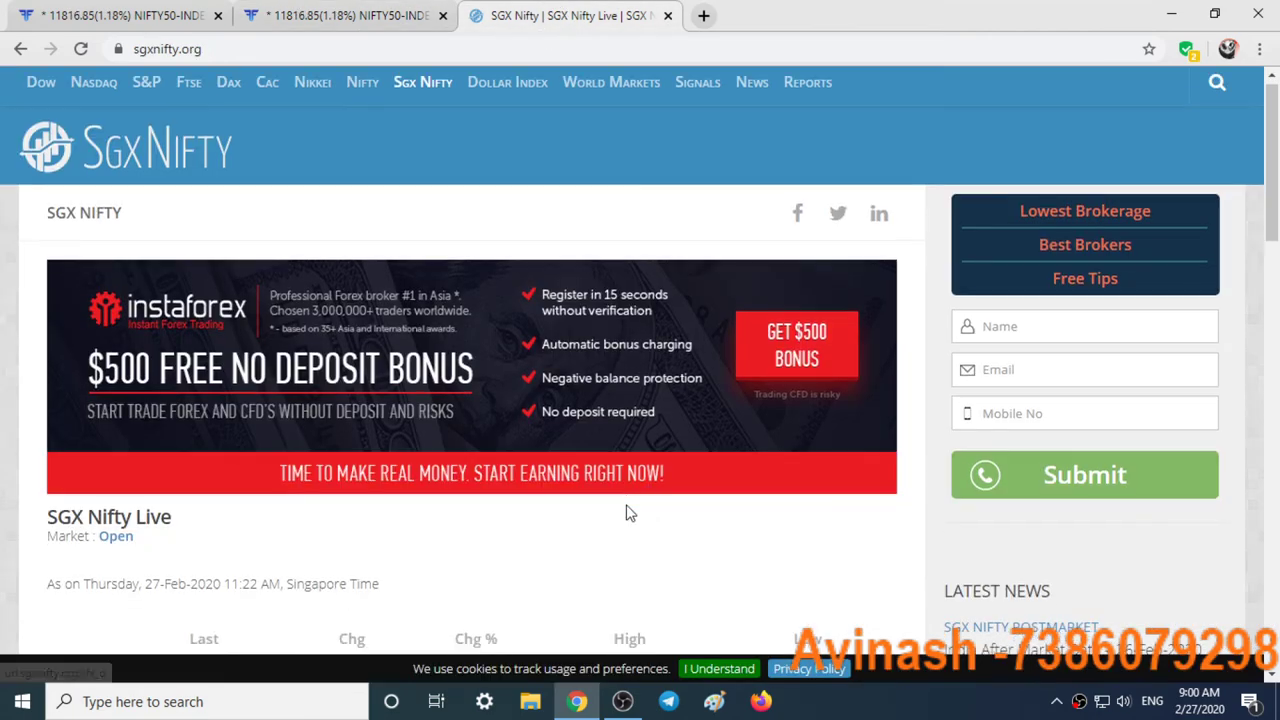
Scroll down the SGX Nifty page to the live price table showing 11,670.00, down 55.00.
scroll(629, 509, down, 4)
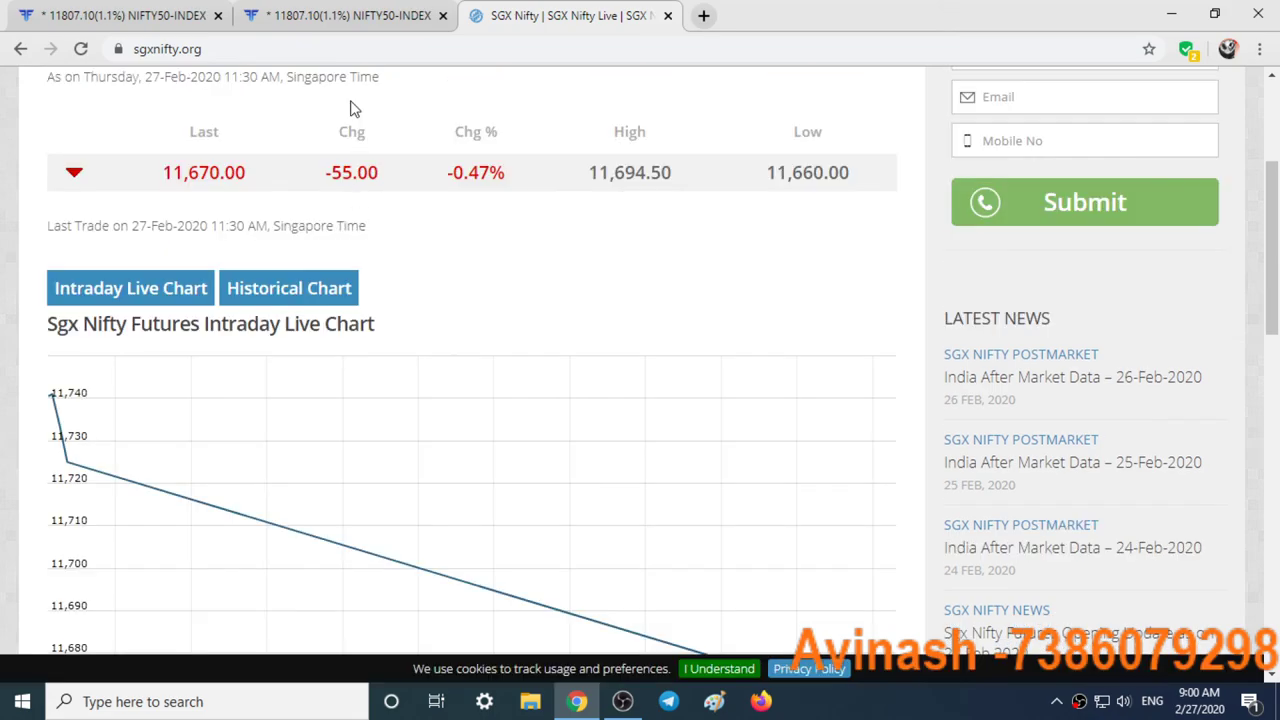
Switch back to the NIFTYBANK 5-minute chart with its yellow levels and red zones.
click(334, 14)
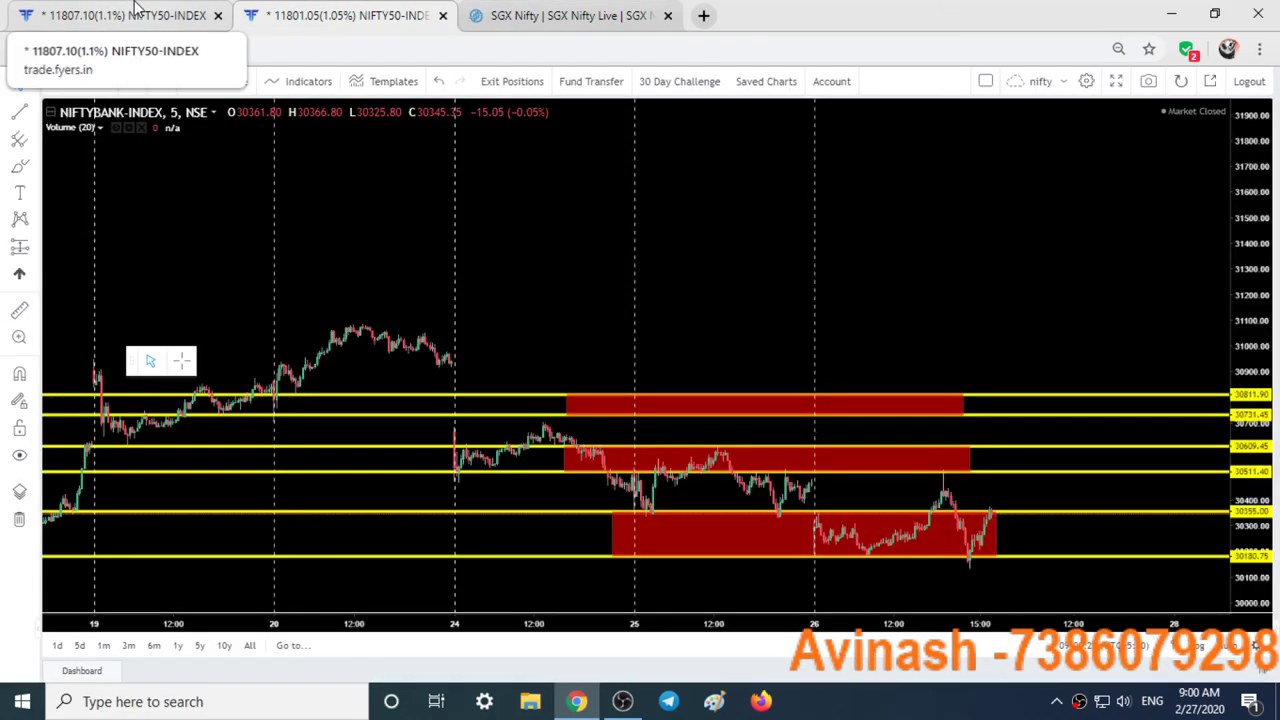